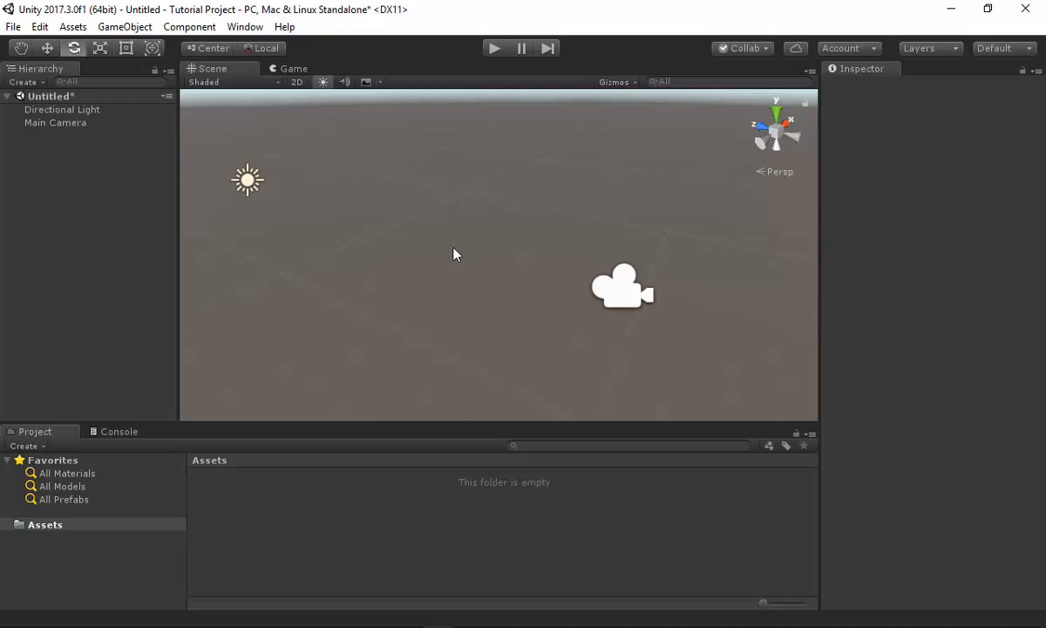
Select the Main Camera and the Directional Light, separately and together, to examine their components and properties
alt+drag(433, 252, 480, 245)
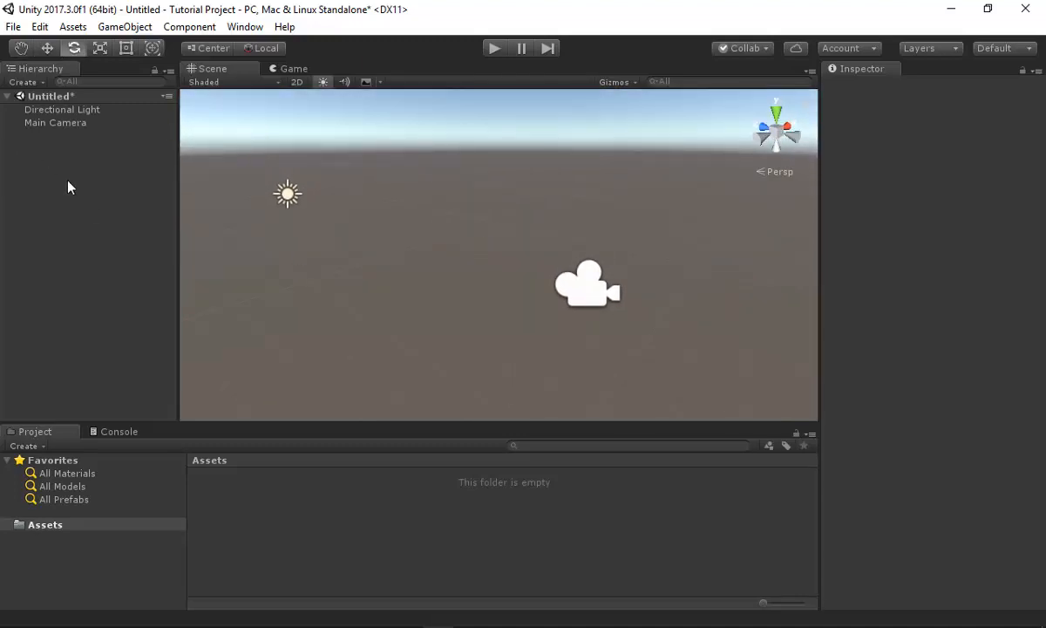
click(61, 123)
click(106, 174)
click(87, 123)
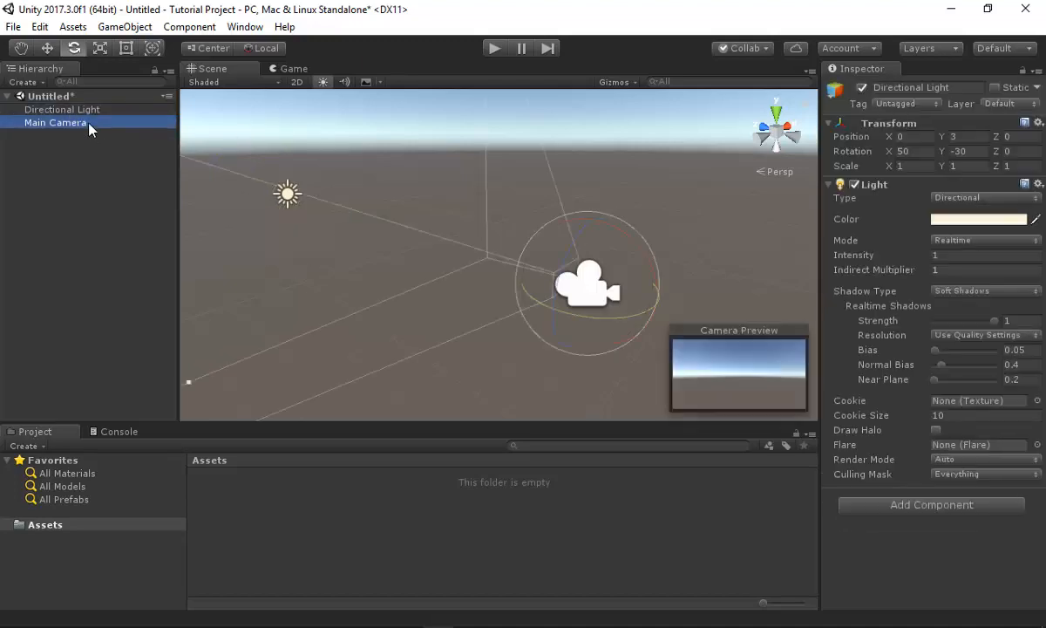
click(97, 110)
ctrl+click(100, 125)
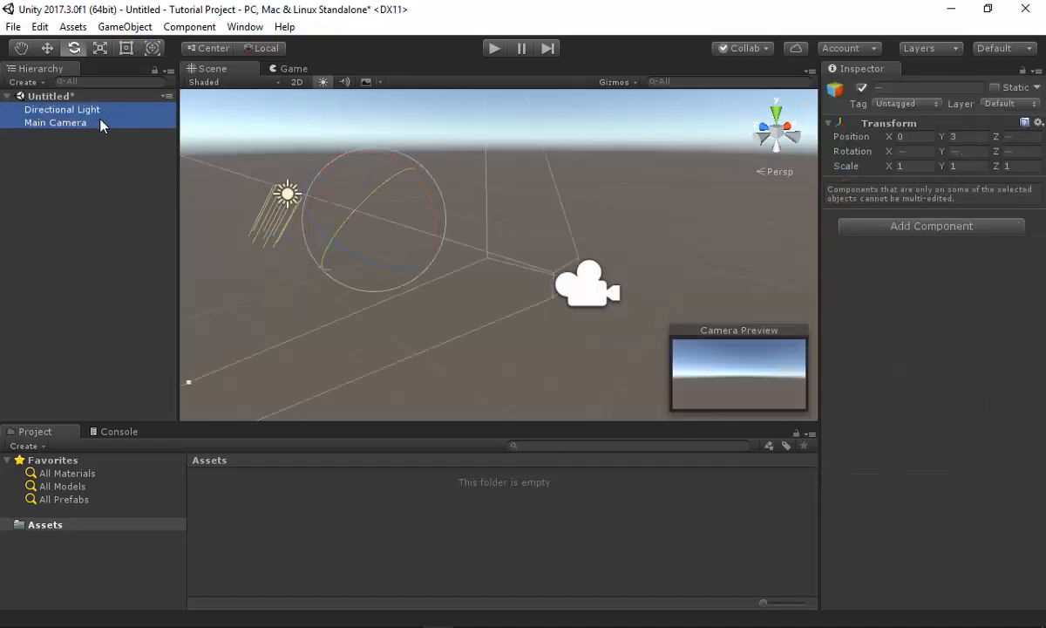
click(103, 137)
click(103, 126)
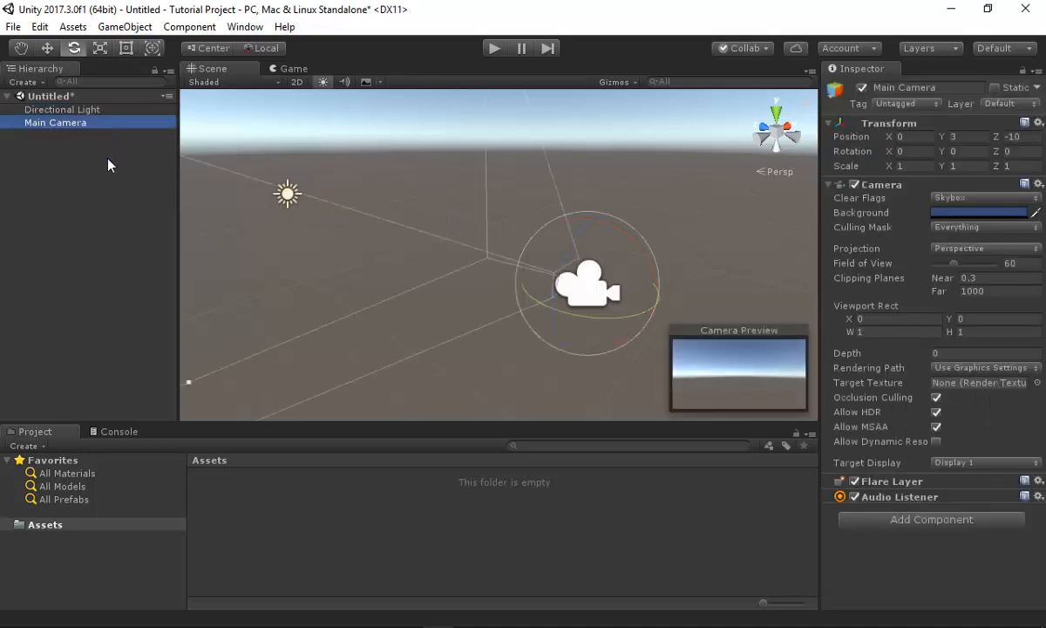
click(103, 110)
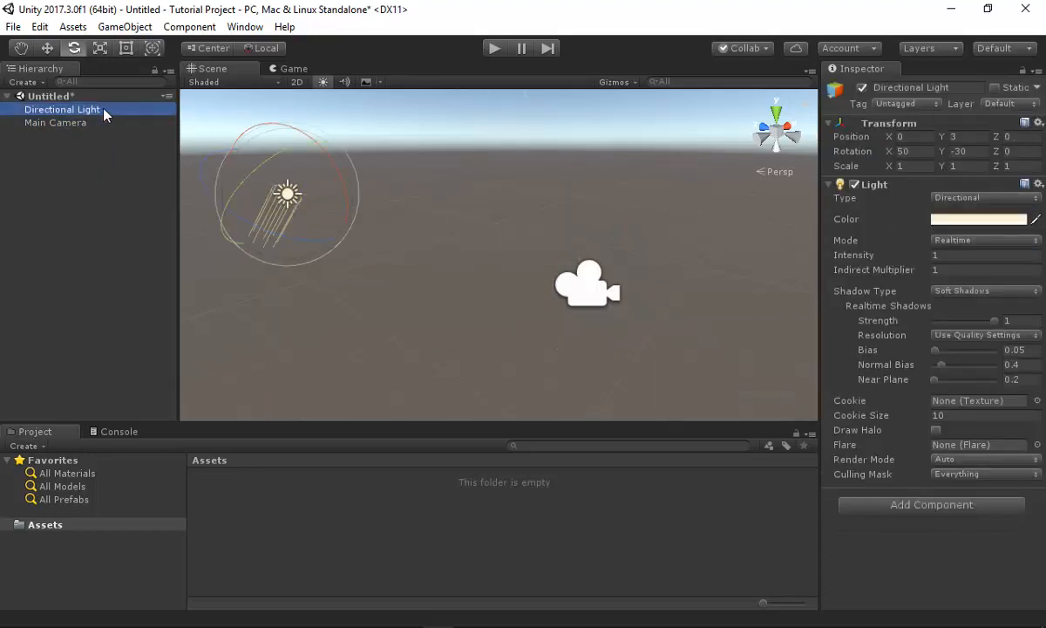
click(114, 185)
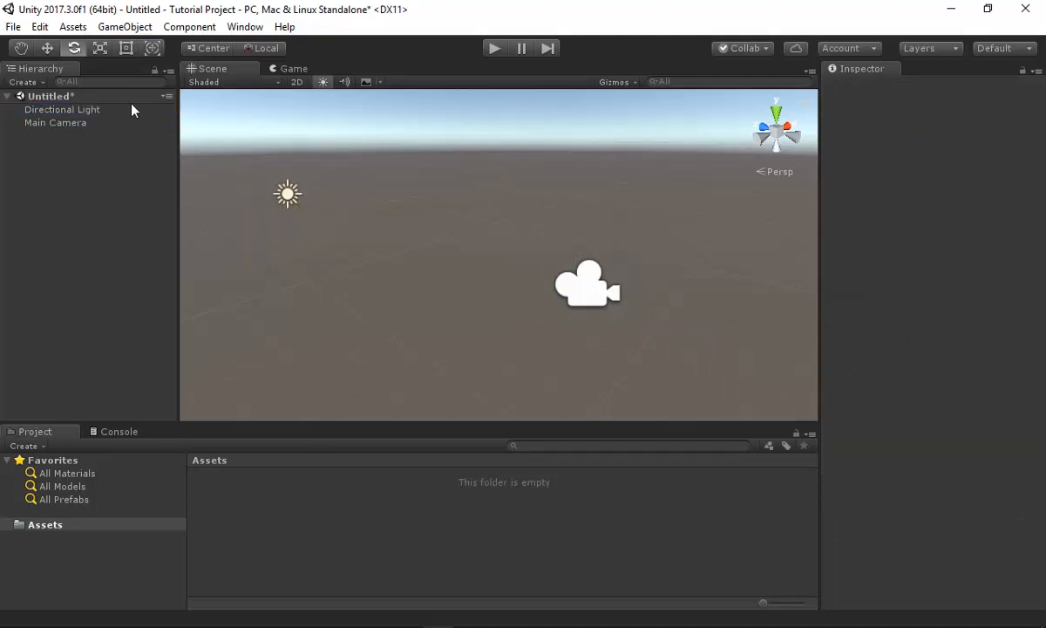
click(125, 27)
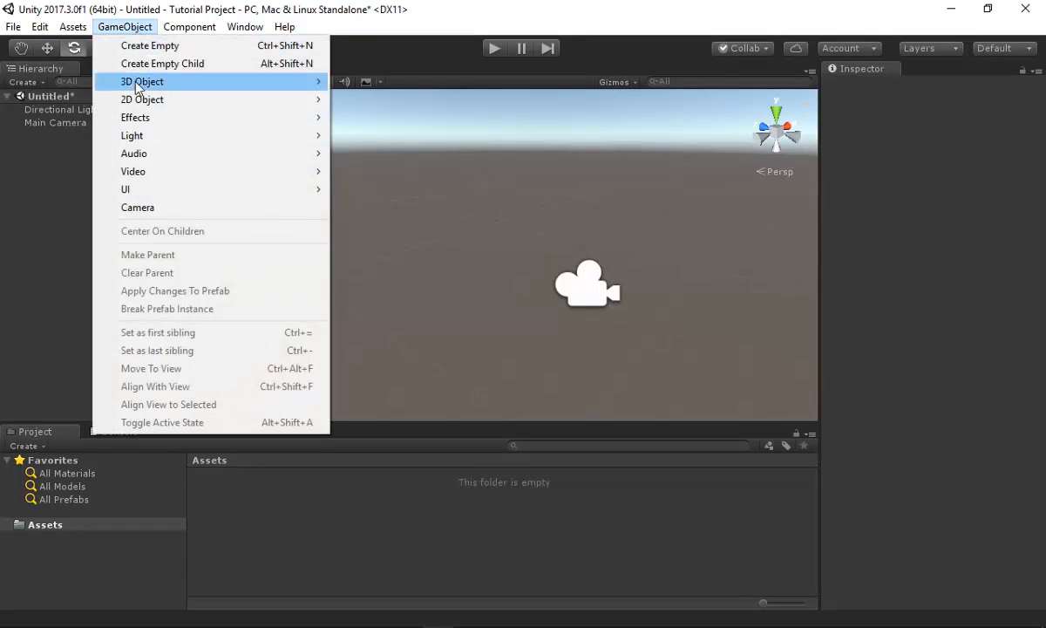
mouse_move(179, 27)
mouse_move(123, 29)
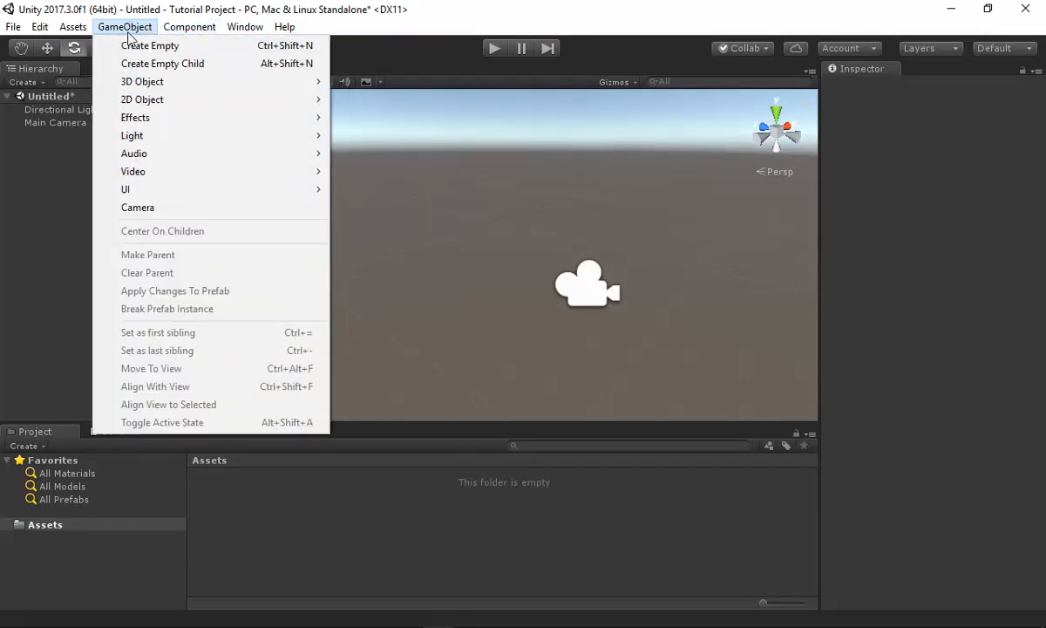
mouse_move(322, 125)
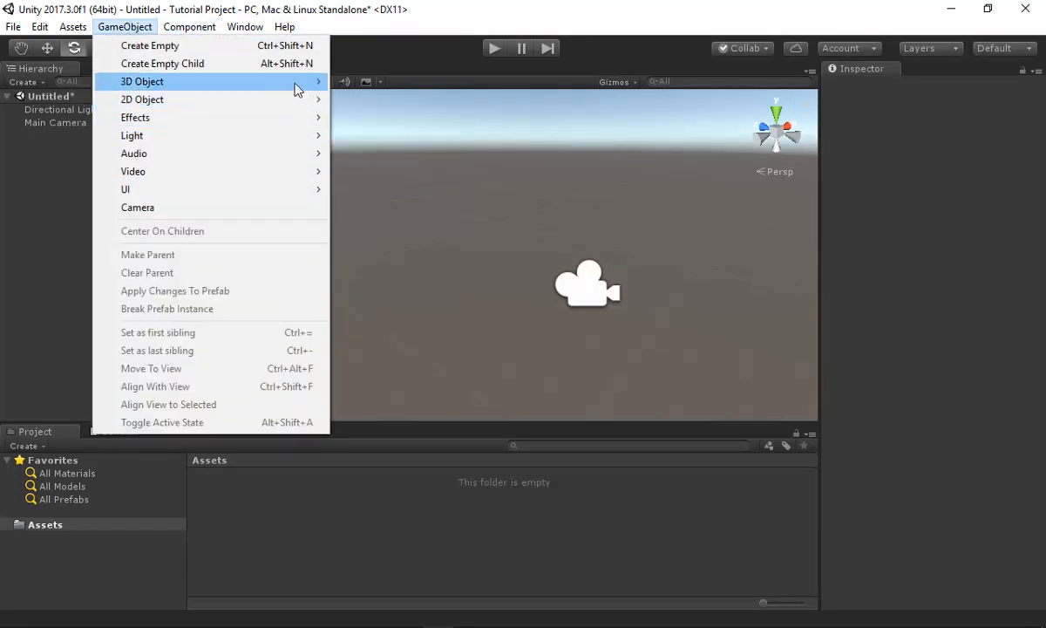
mouse_move(299, 87)
click(65, 165)
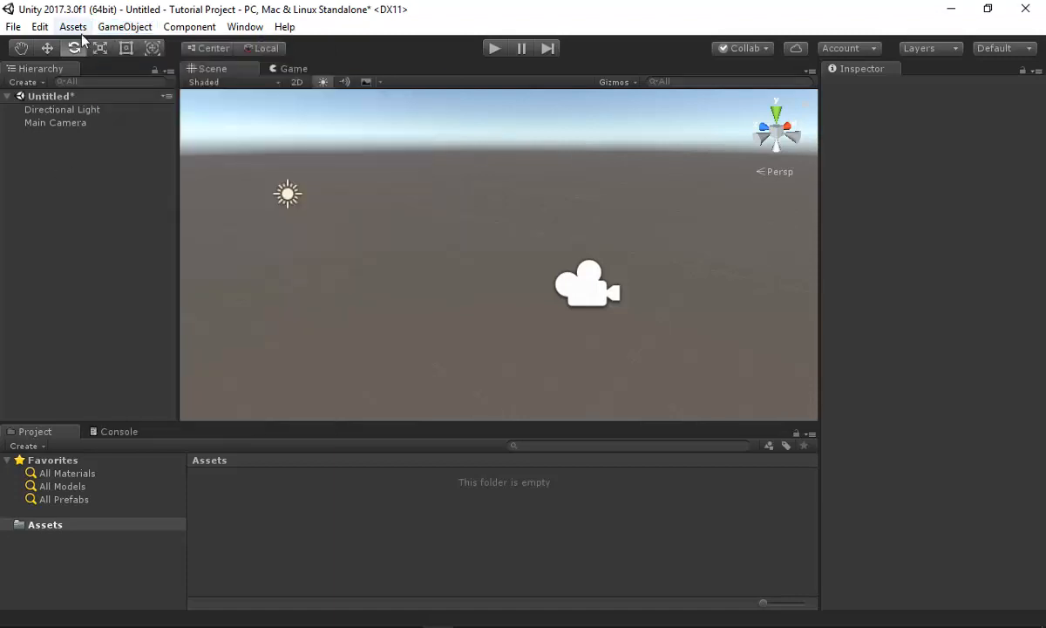
Add a 3D cube object to the scene
click(97, 28)
mouse_move(169, 83)
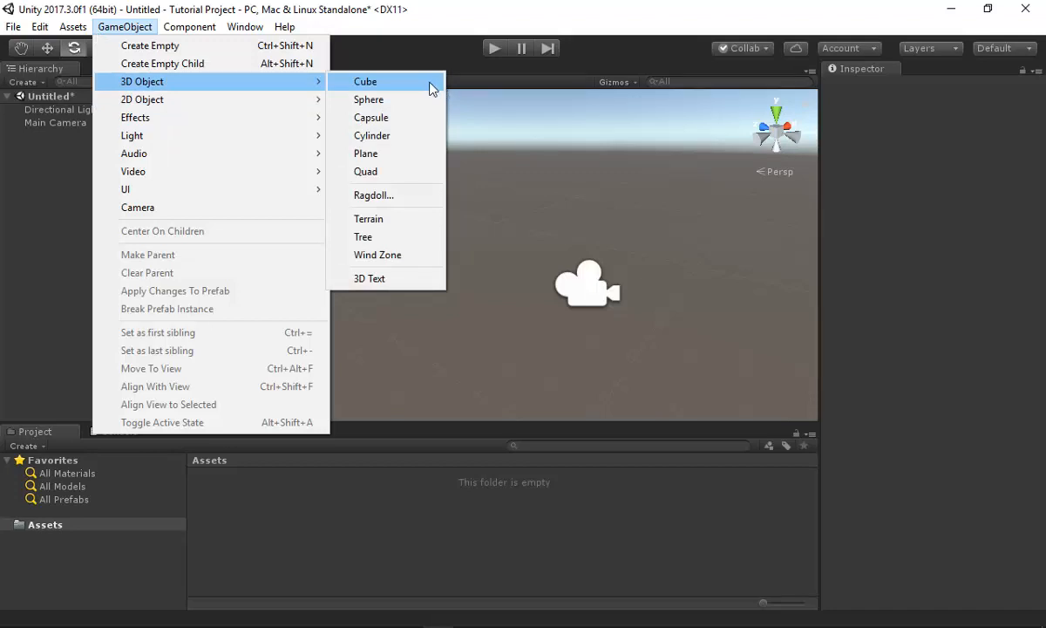
click(432, 87)
click(98, 26)
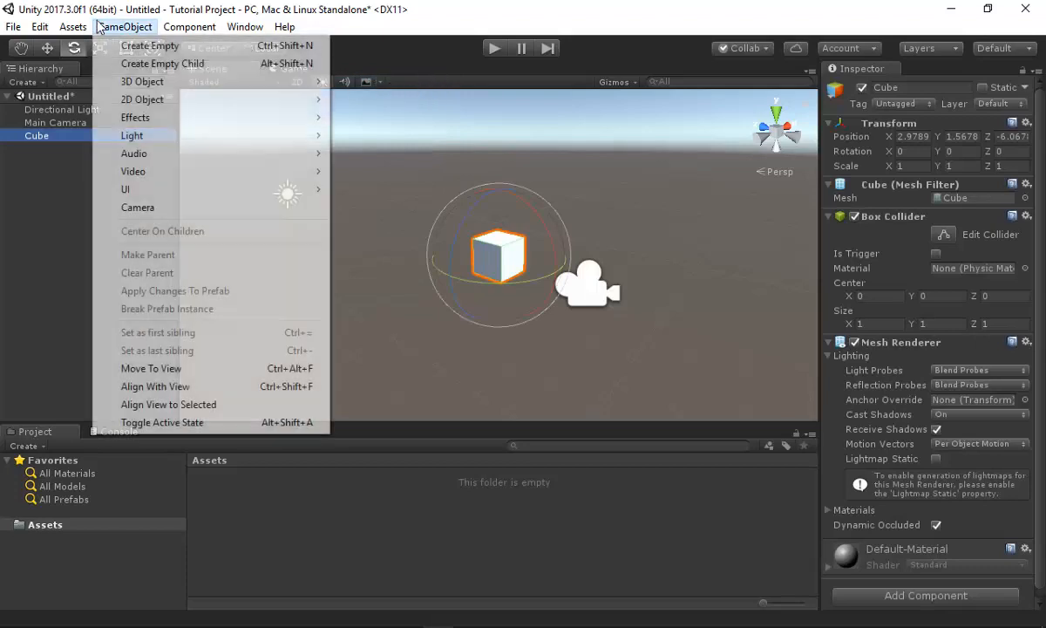
mouse_move(113, 80)
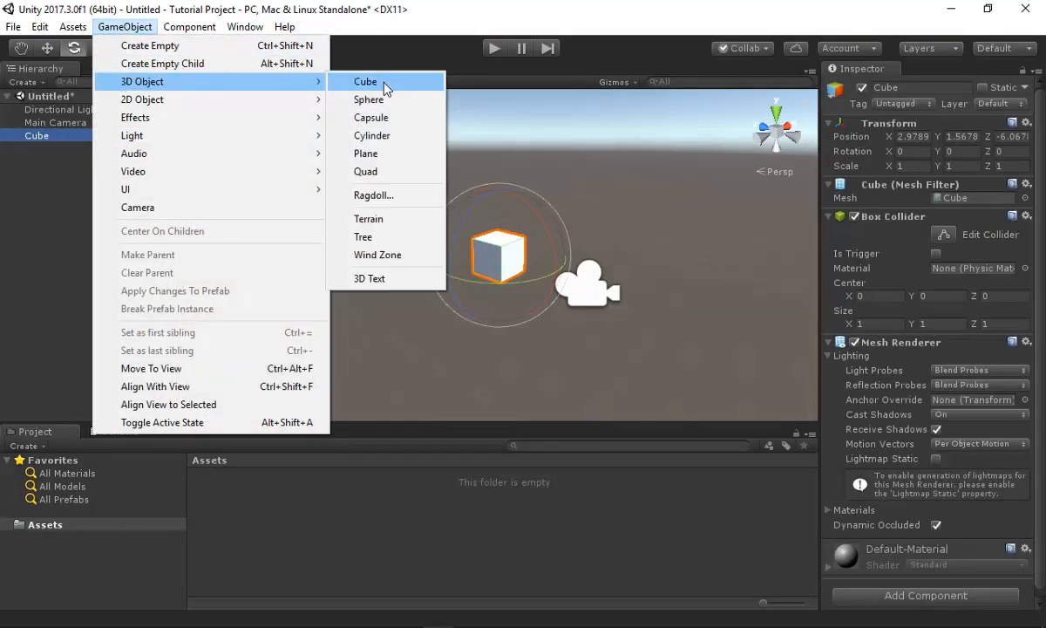
click(357, 7)
Inspect the new cube and its surroundings in the scene from several angles
alt+drag(525, 184, 474, 225)
scroll(526, 222, up, 3)
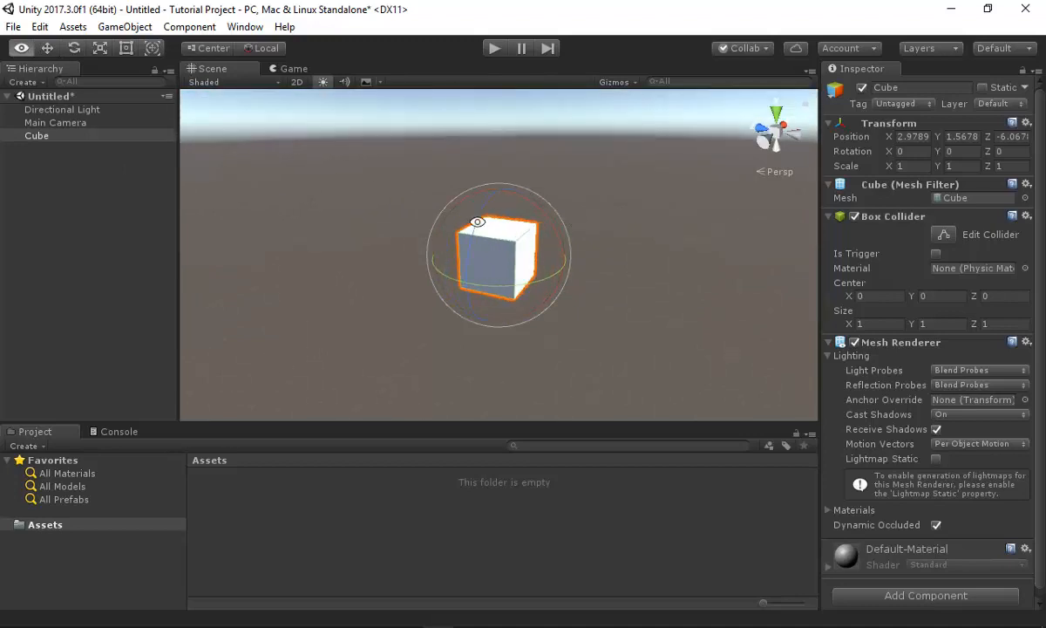
click(410, 244)
alt+drag(392, 226, 245, 157)
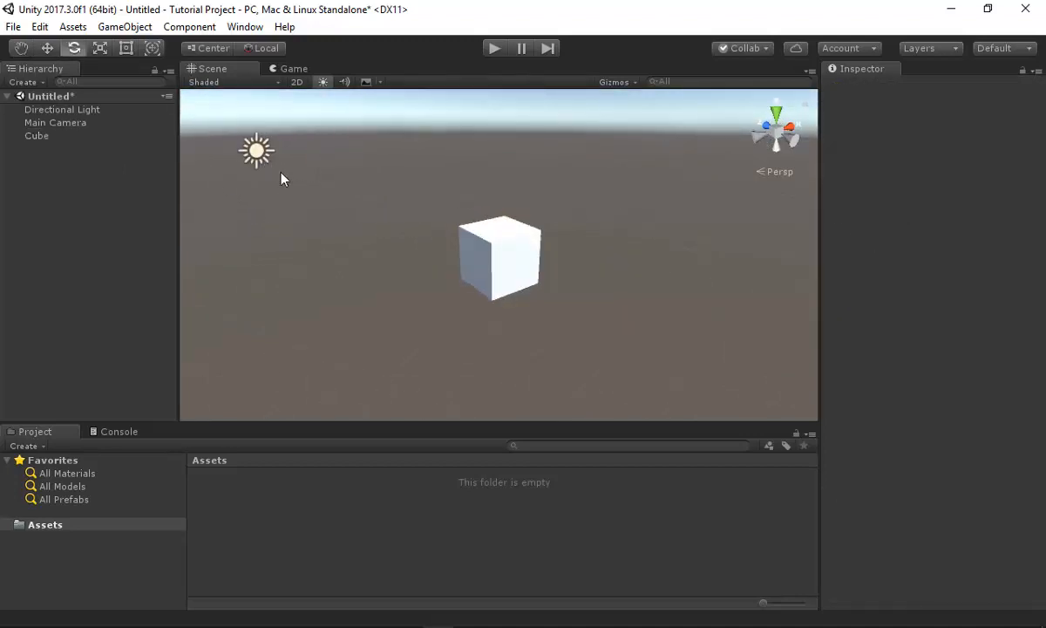
click(256, 152)
click(466, 215)
alt+drag(234, 199, 224, 199)
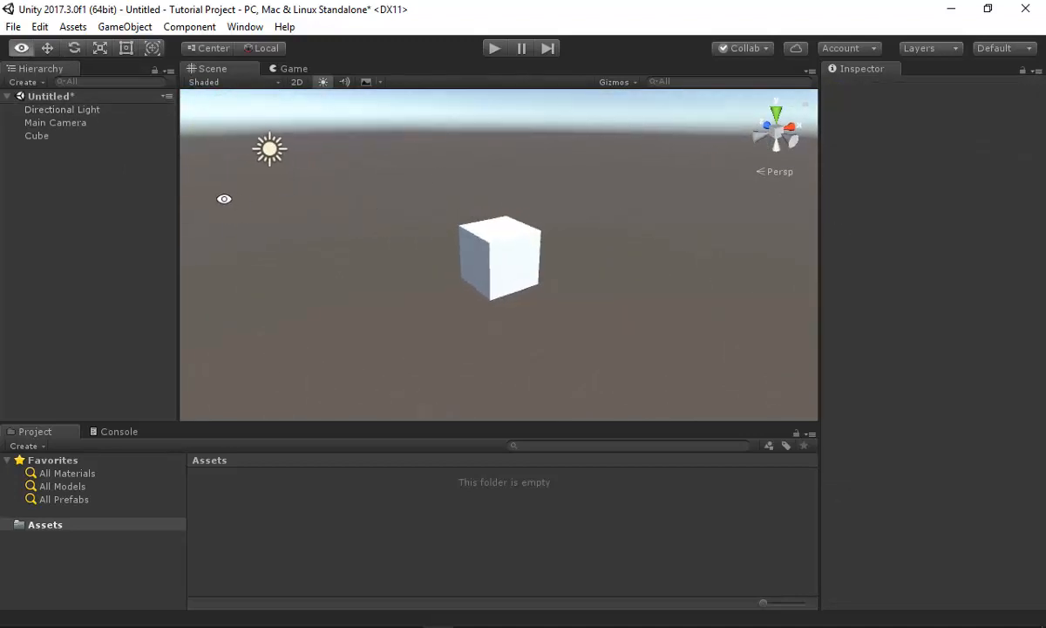
alt+drag(528, 252, 431, 266)
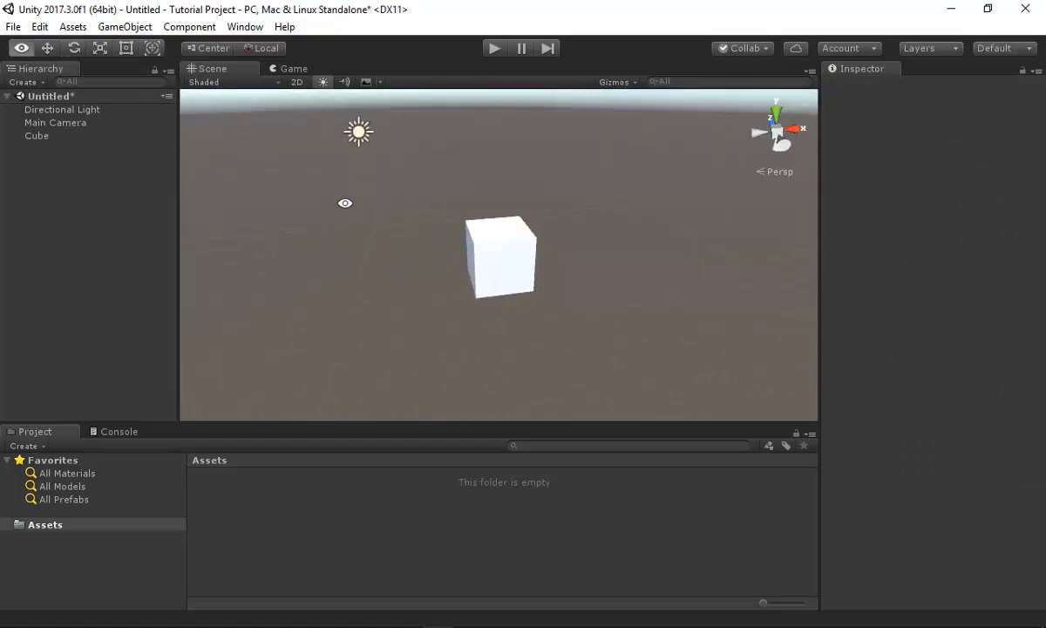
alt+drag(346, 200, 519, 238)
Select the cube, activate the Move tool, and set the cube's position to X 0, Y 0, Z 0
click(519, 238)
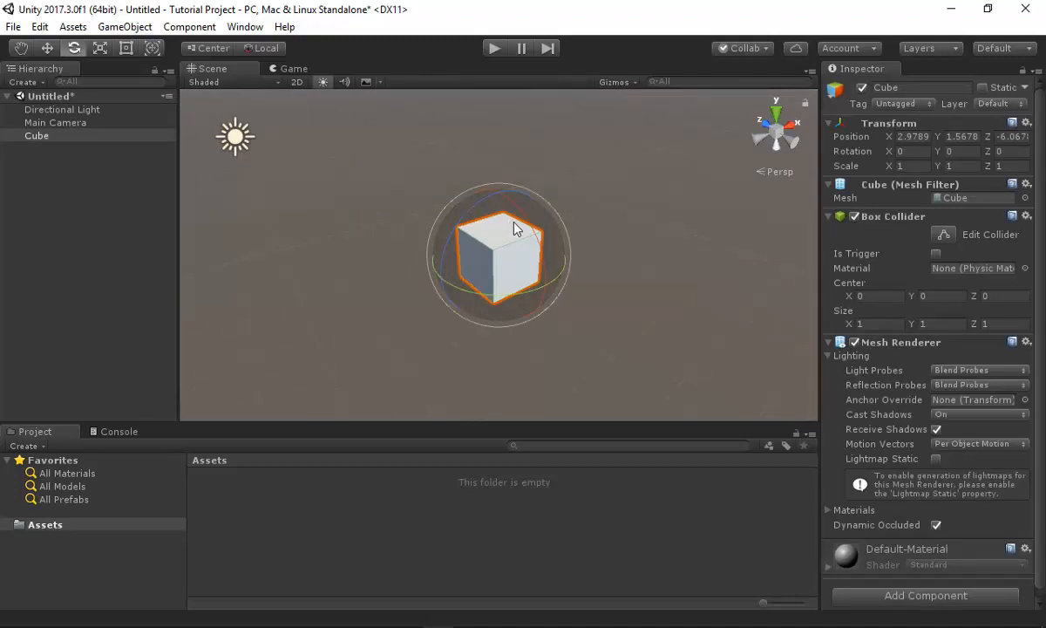
key(w)
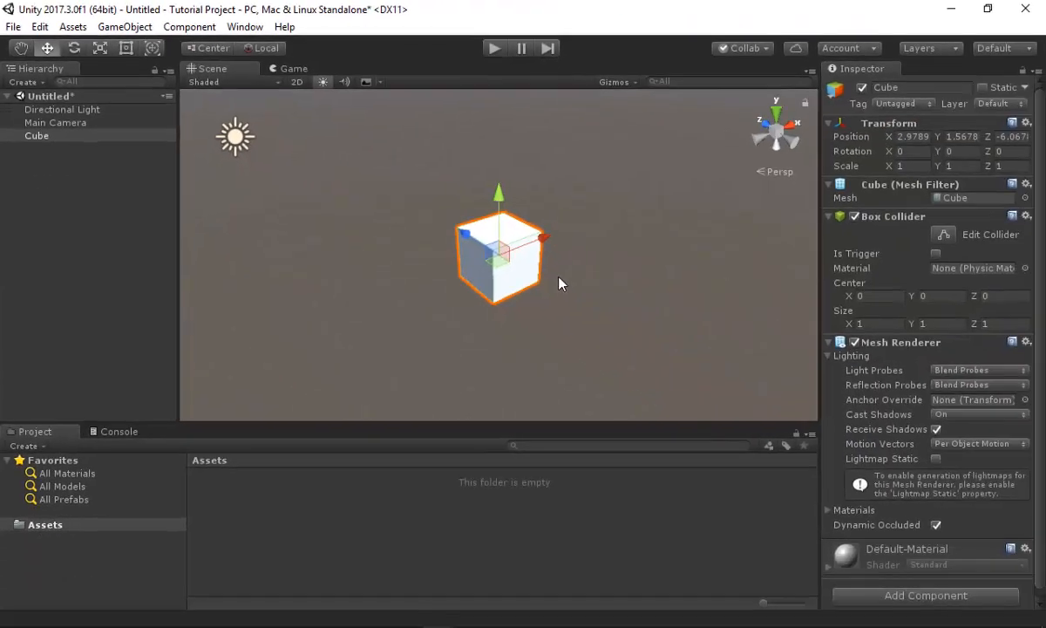
alt+drag(560, 276, 513, 186)
click(926, 137)
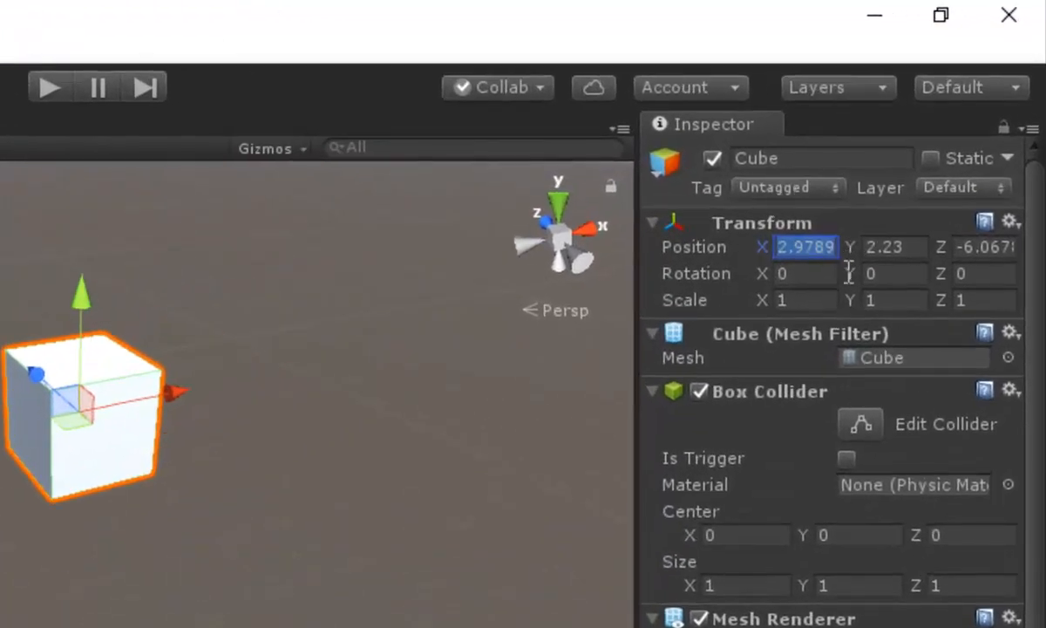
text(0)
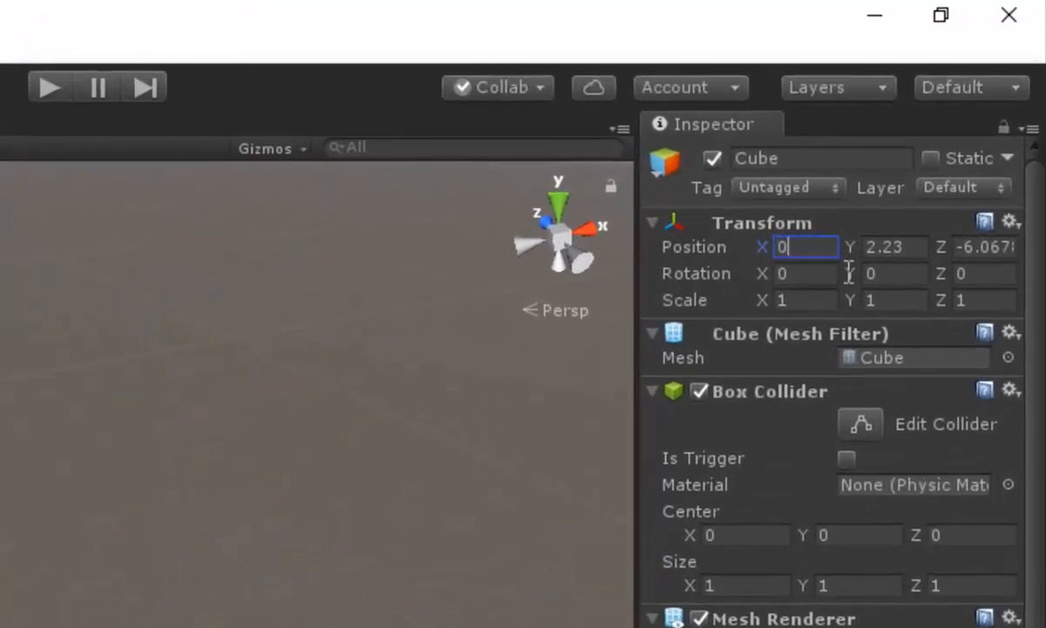
key(Tab)
text(0)
key(Tab)
text(0)
Move the cube off the origin by hand to about X -0.05, Y 1.21, Z -0.04
alt+drag(218, 615, 383, 621)
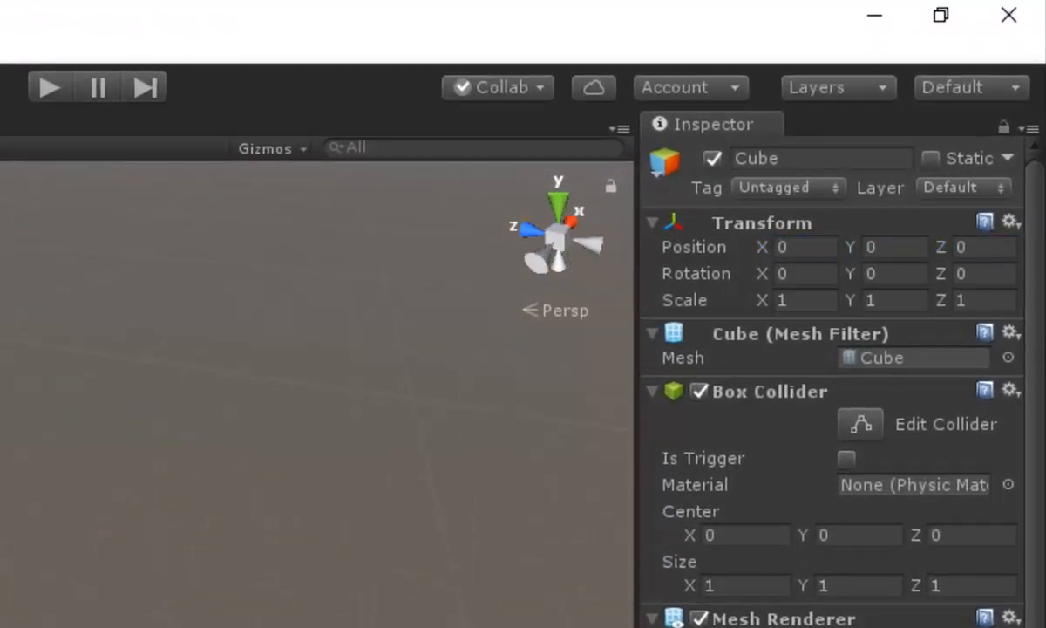
middle_drag(384, 621, 428, 387)
alt+drag(81, 492, 403, 627)
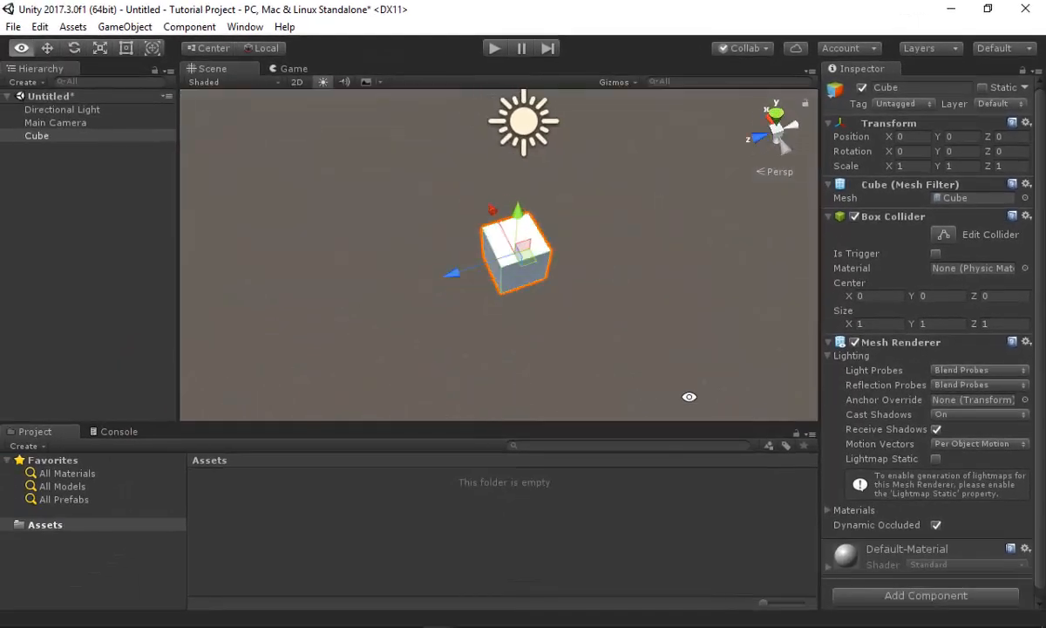
alt+drag(689, 396, 564, 279)
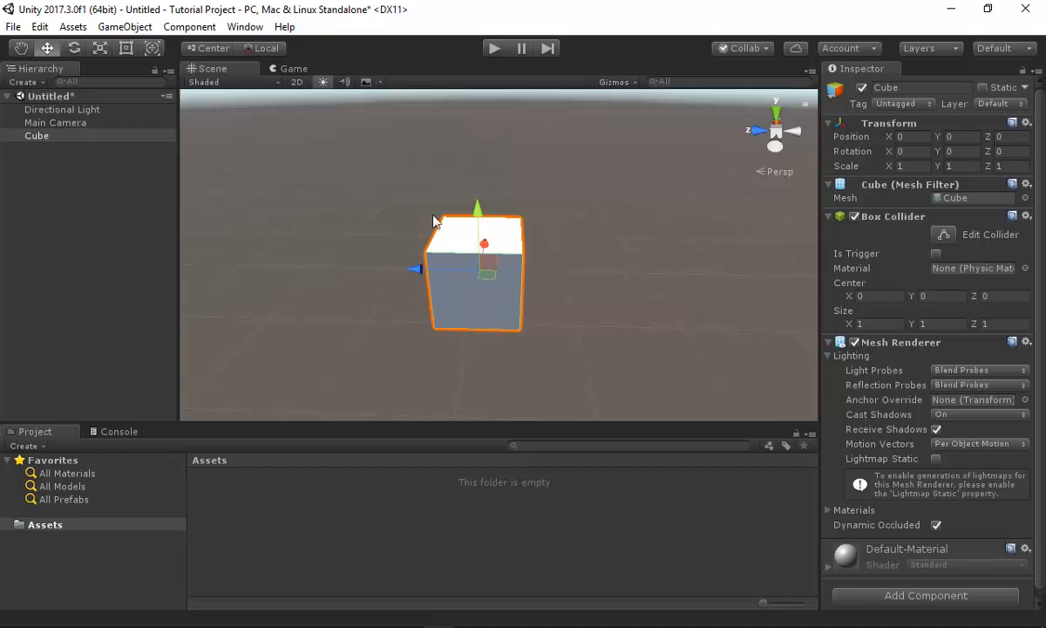
alt+drag(525, 277, 493, 283)
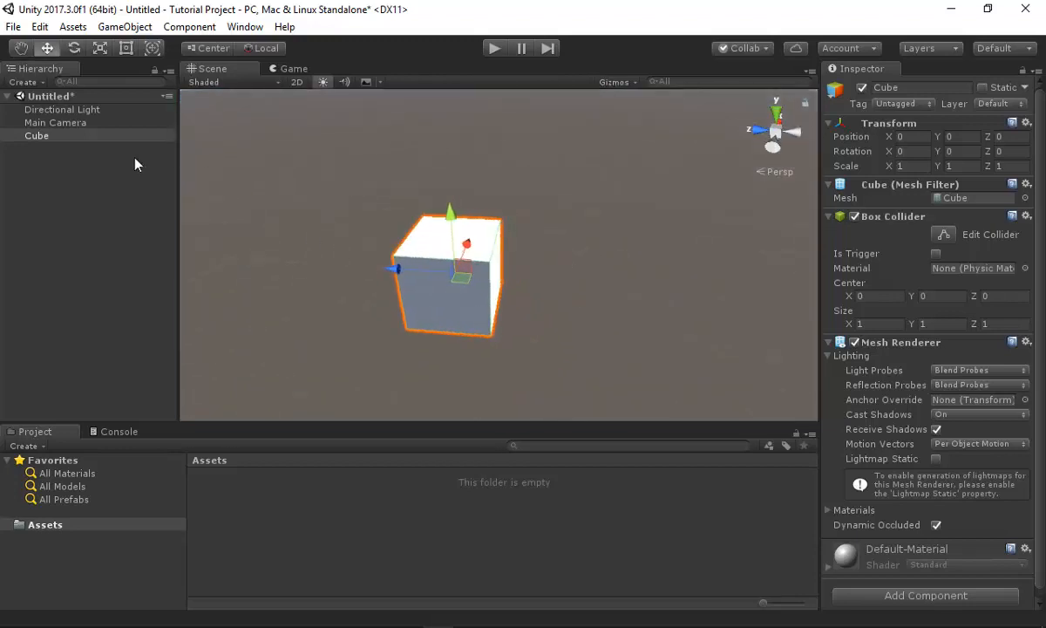
click(135, 157)
click(108, 140)
drag(455, 233, 369, 182)
mouse_move(465, 161)
mouse_down()
mouse_move(496, 108)
mouse_move(464, 167)
mouse_up()
alt+drag(521, 195, 594, 238)
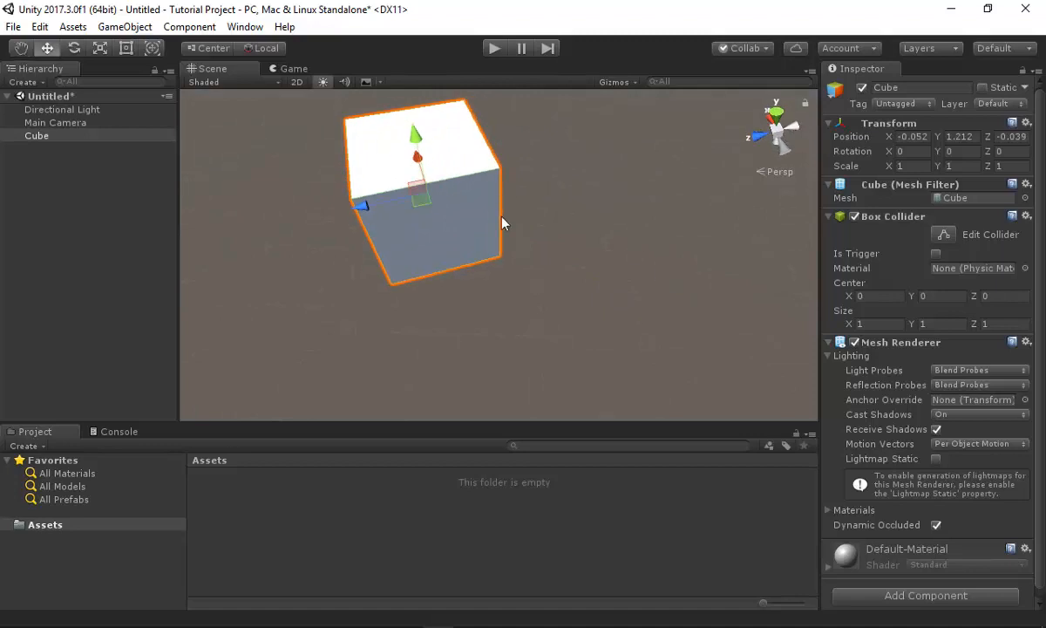
Move the cube freely with the Move tool to about X 2.51, Y 1.01, Z 0.65
alt+drag(503, 216, 426, 102)
middle_drag(426, 103, 484, 168)
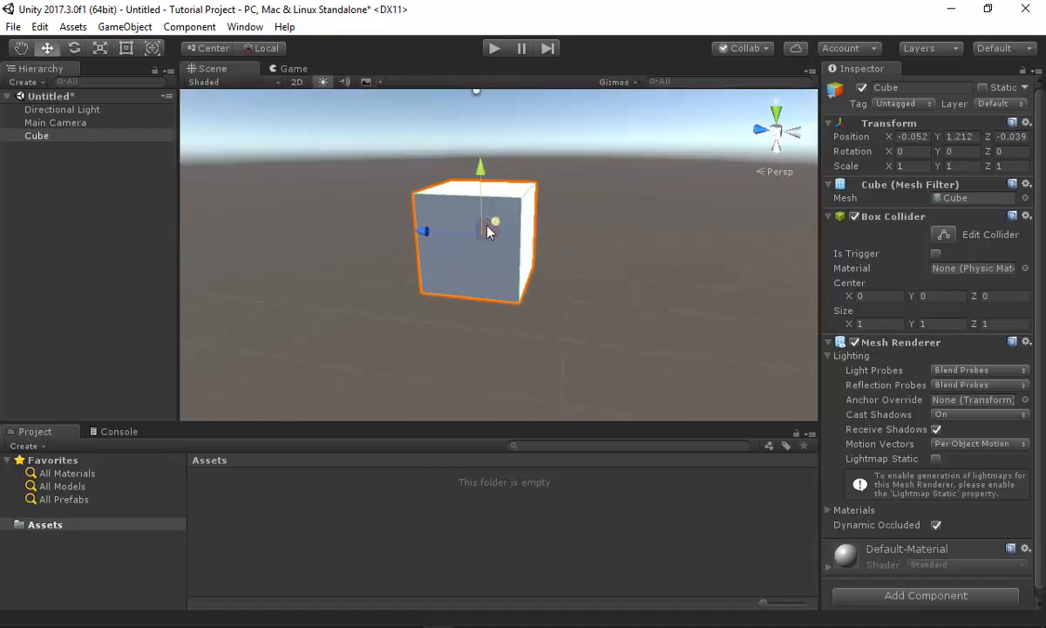
click(909, 136)
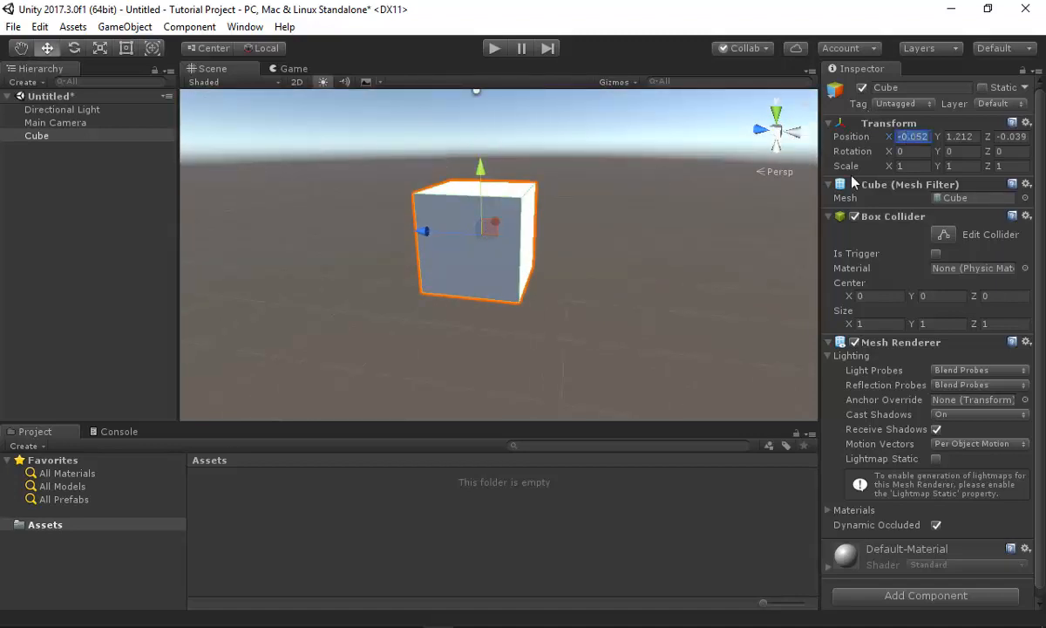
click(494, 241)
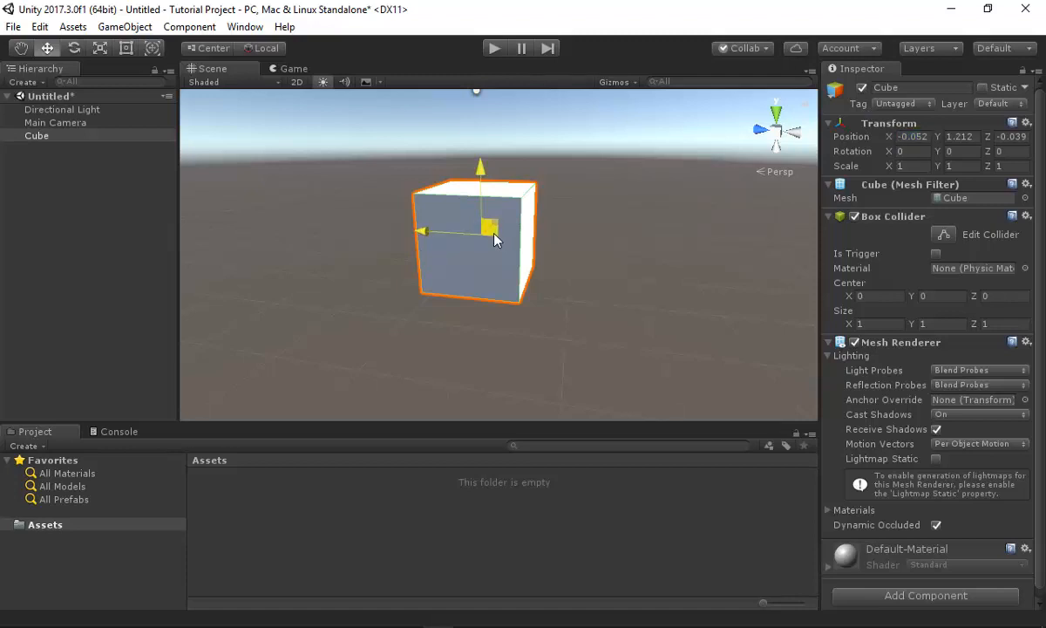
drag(494, 241, 485, 212)
right_click(523, 246)
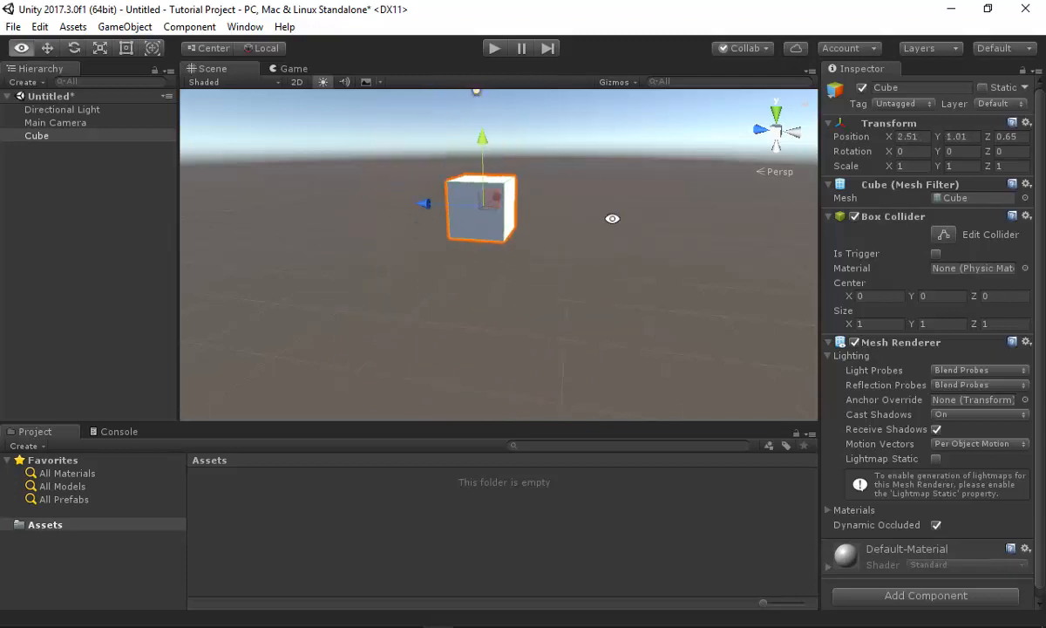
Reset the cube's position to the origin with X, Y and Z all set to 0
alt+drag(612, 220, 810, 282)
scroll(571, 203, down, 7)
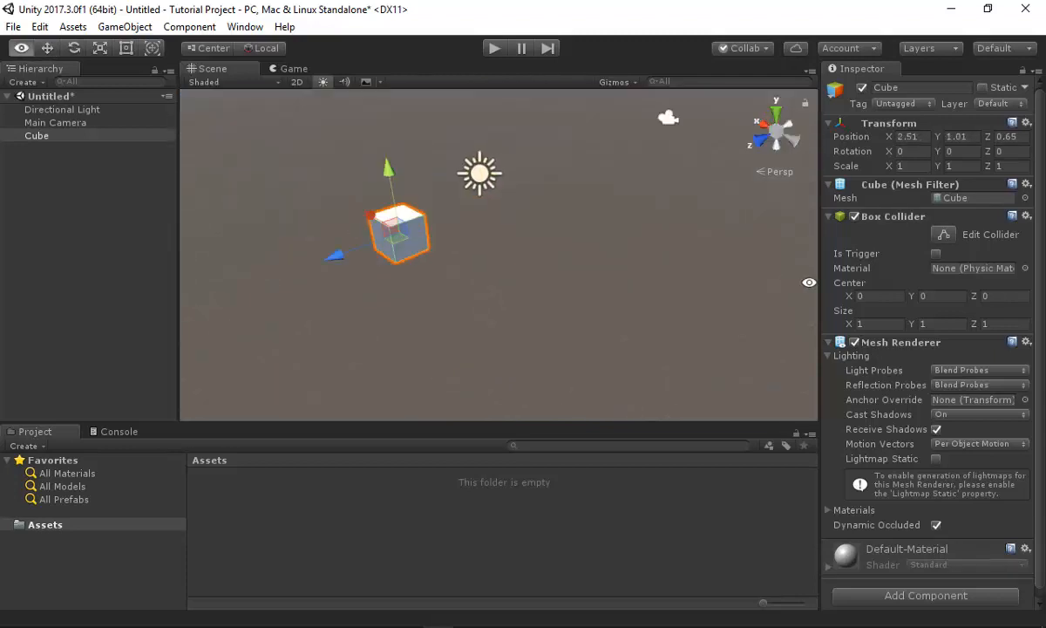
alt+drag(490, 250, 694, 279)
drag(905, 140, 925, 153)
key(BackSpace)
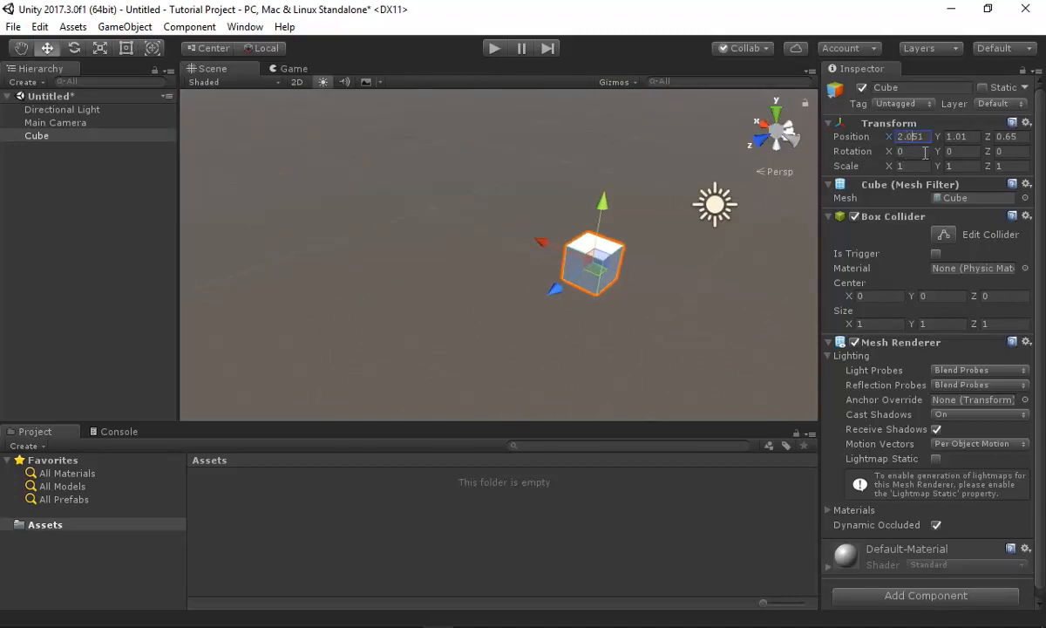
key(BackSpace)
text(0)
key(Tab)
text(0)
key(Tab)
text(0)
key(Tab)
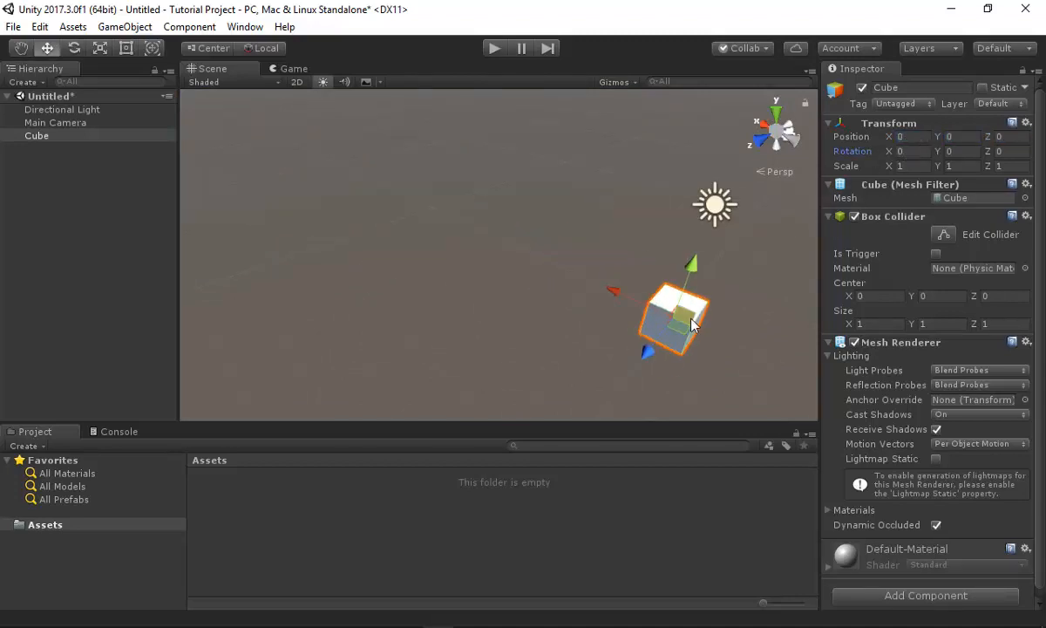
Frame the cube in the scene view and examine it at its position on the origin
middle_drag(694, 321, 637, 305)
scroll(692, 336, up, 7)
key(f)
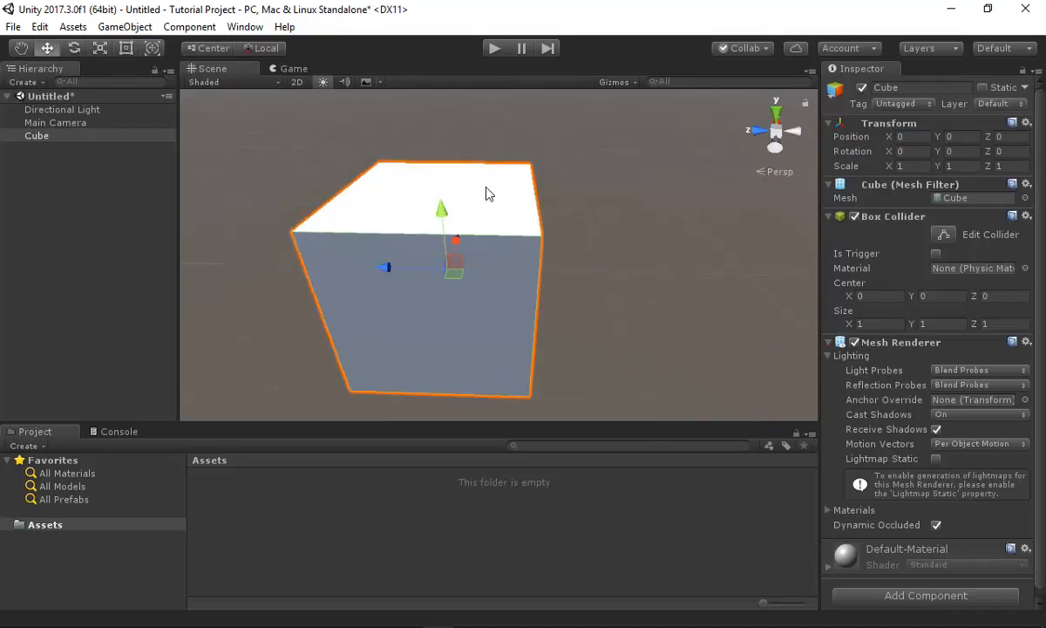
alt+drag(486, 194, 541, 238)
middle_drag(541, 237, 484, 237)
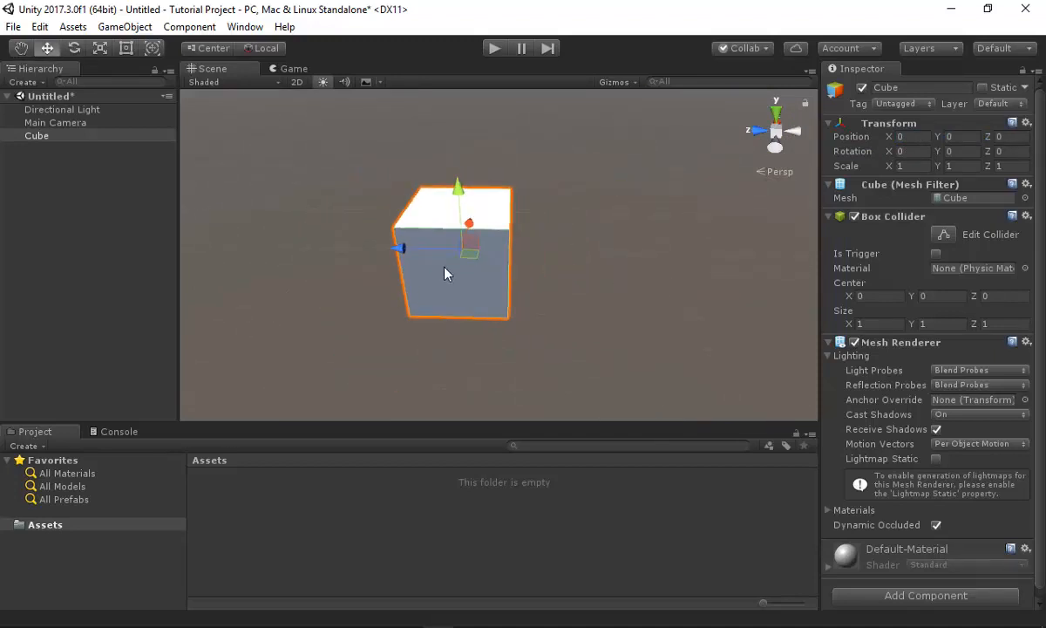
Rotate the cube about its vertical axis with the Rotate tool, and set its Y rotation to exactly 45
scroll(366, 292, down, 1)
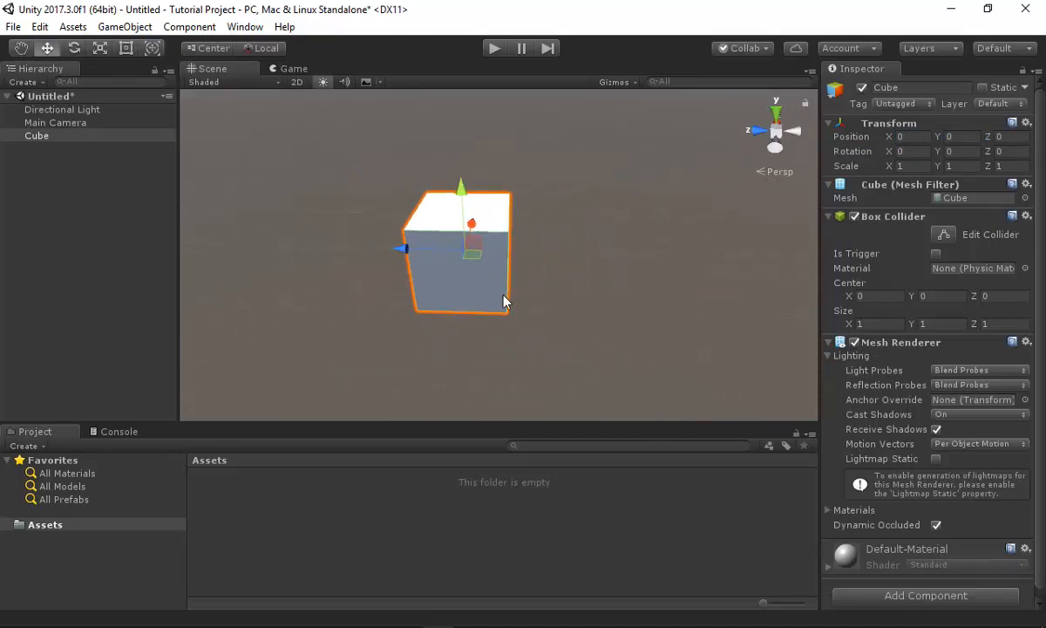
key(e)
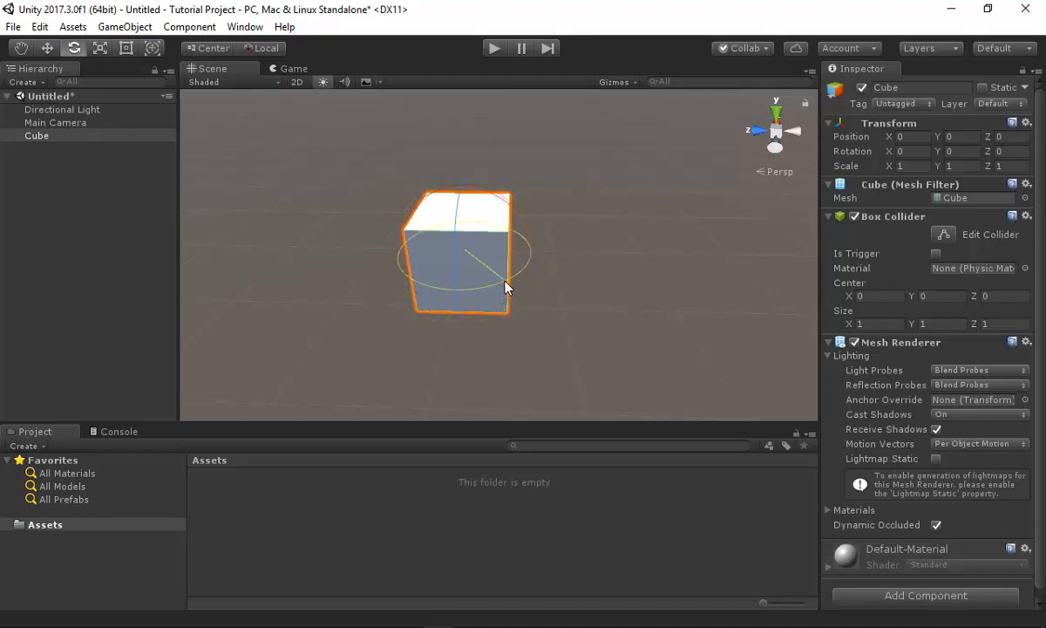
drag(505, 288, 442, 330)
click(959, 153)
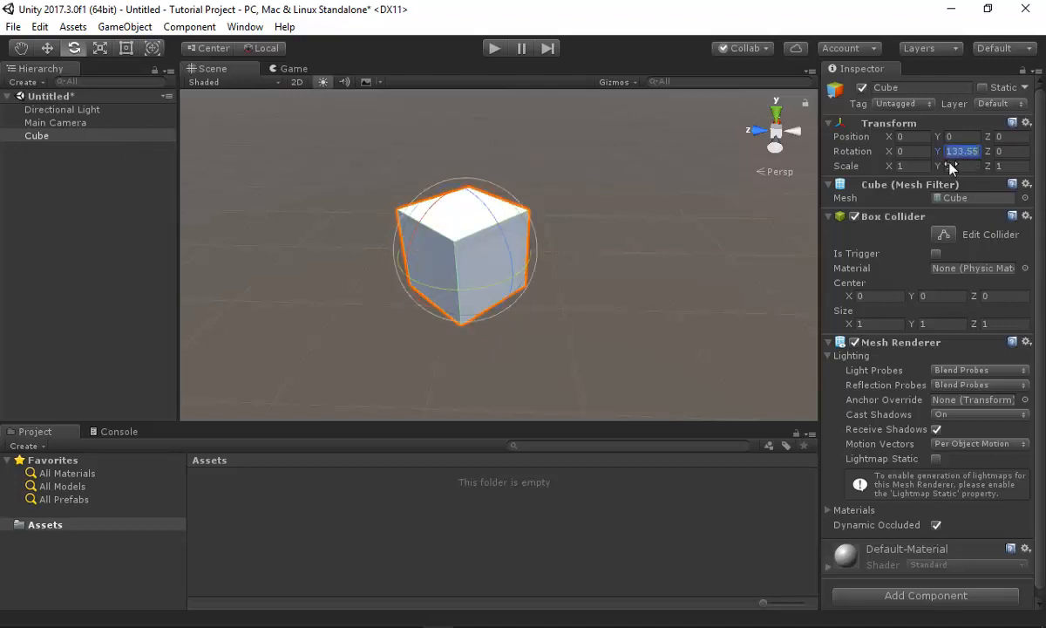
text(45)
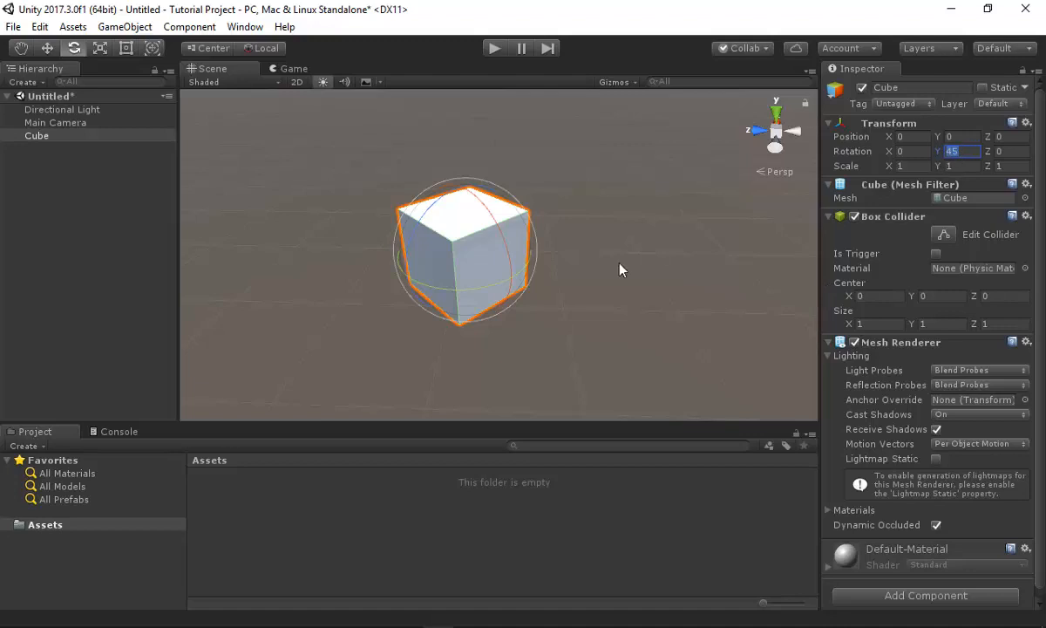
Try raising the rotated cube along its Y axis with the Move tool, and undo the move
alt+drag(622, 268, 593, 322)
middle_drag(261, 222, 273, 235)
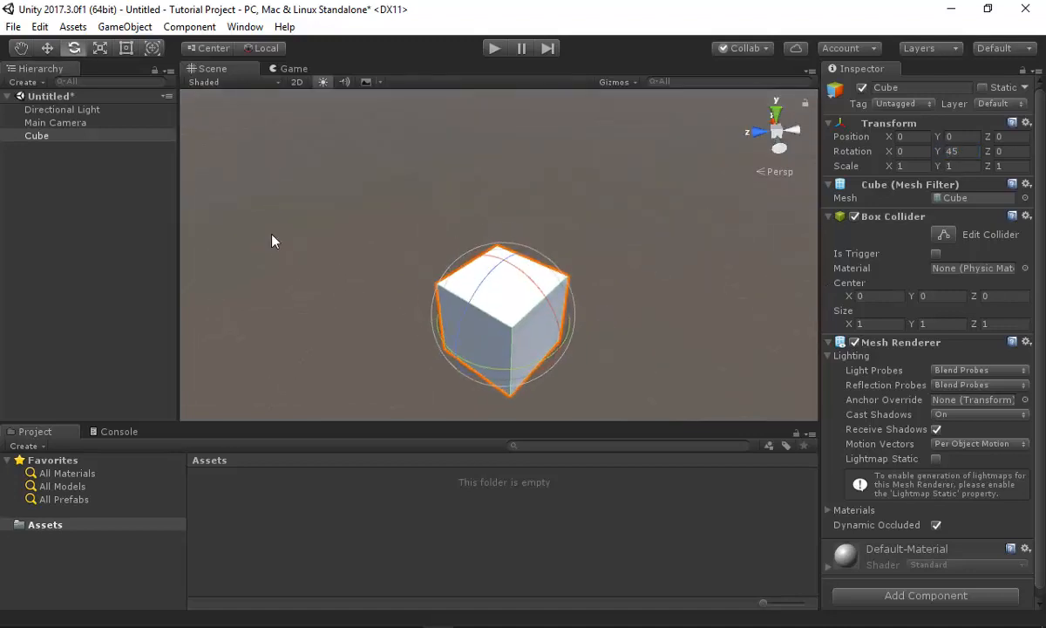
key(w)
middle_drag(610, 336, 606, 286)
alt+drag(550, 275, 553, 243)
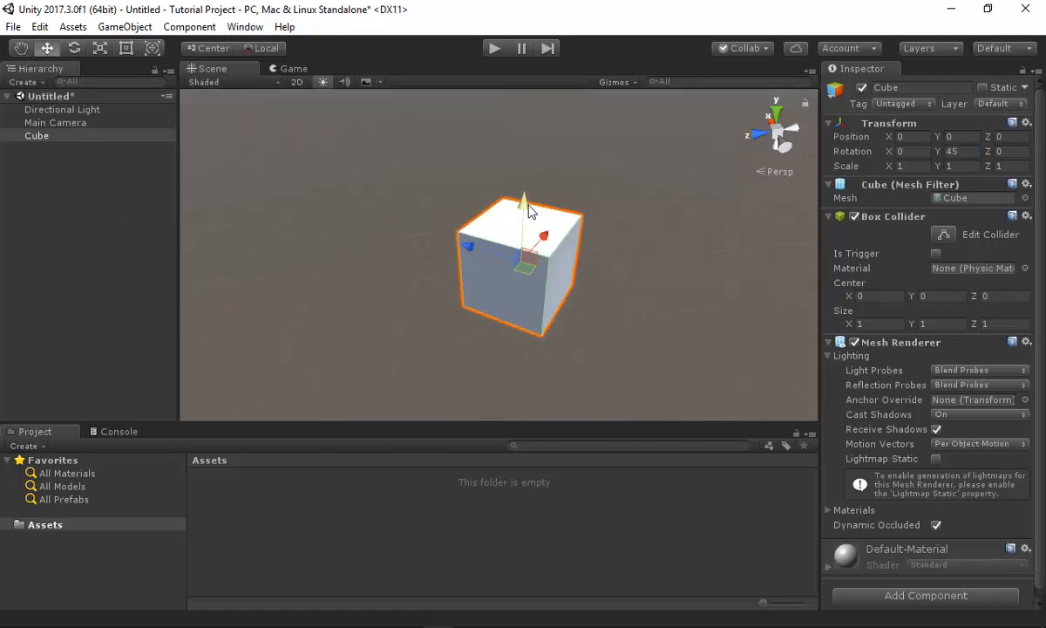
drag(529, 205, 526, 149)
key(ctrl+z)
Raise the cube slightly along its Y axis to a Y position of about 0.134
scroll(574, 212, up, 2)
alt+drag(763, 211, 733, 175)
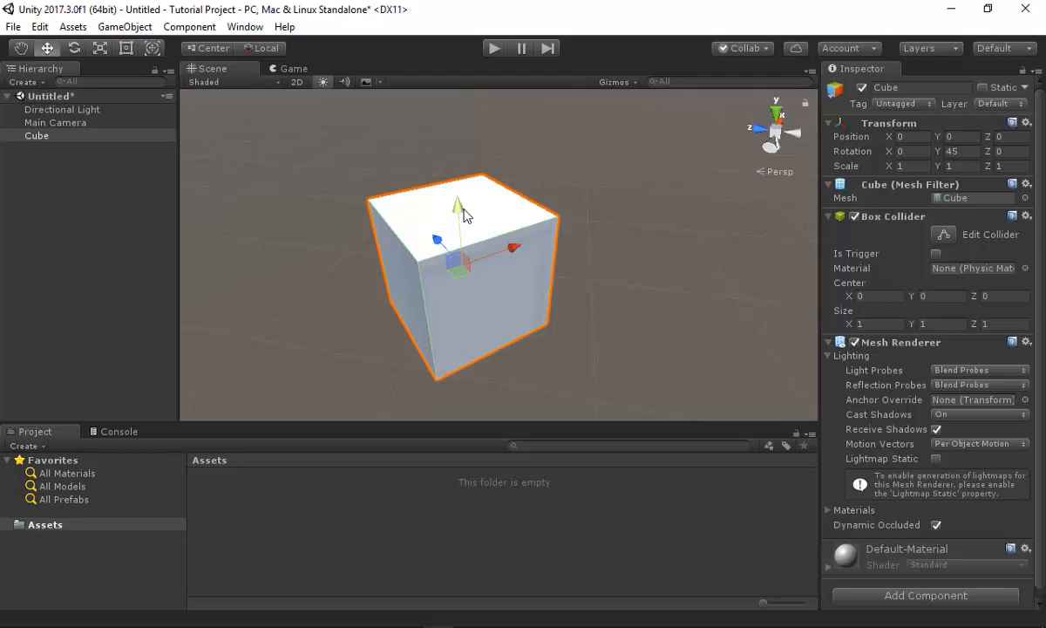
drag(460, 221, 455, 207)
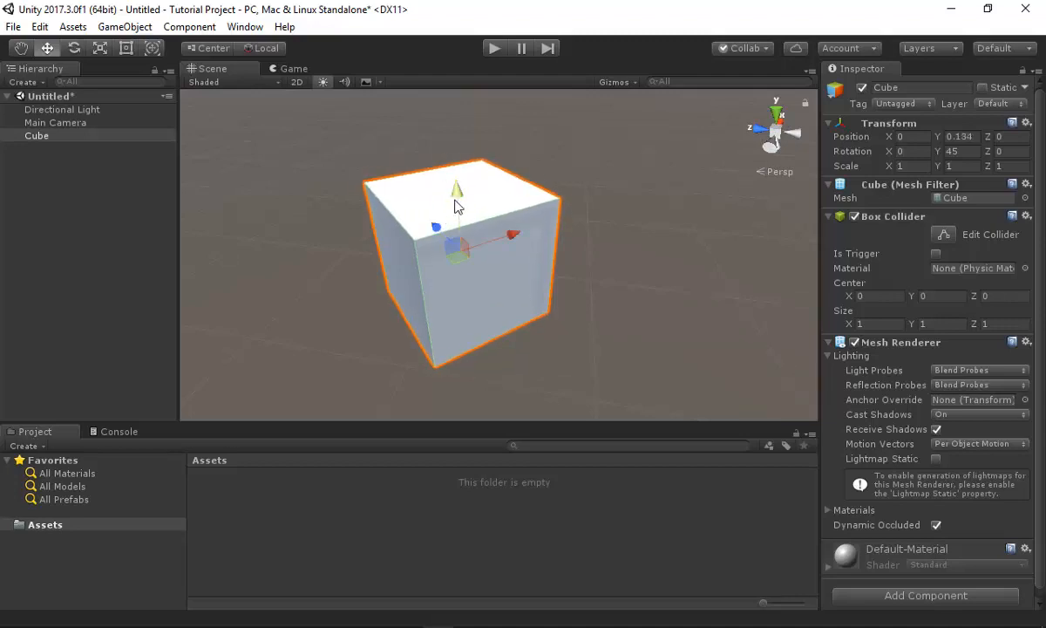
Rotate the cube freely with the Rotate tool to about X -45, Y 70.4, and adjust its Z rotation to about 1.15
click(74, 49)
drag(440, 315, 645, 329)
drag(571, 320, 537, 286)
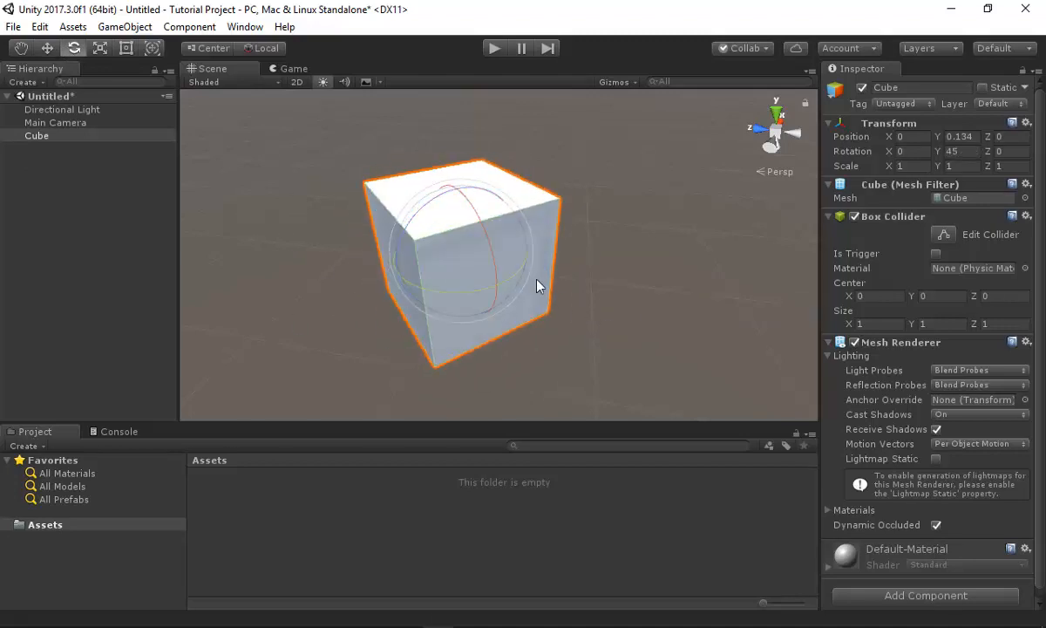
mouse_move(490, 244)
mouse_down()
mouse_move(341, 42)
mouse_move(423, 150)
mouse_move(485, 287)
mouse_move(488, 264)
mouse_up()
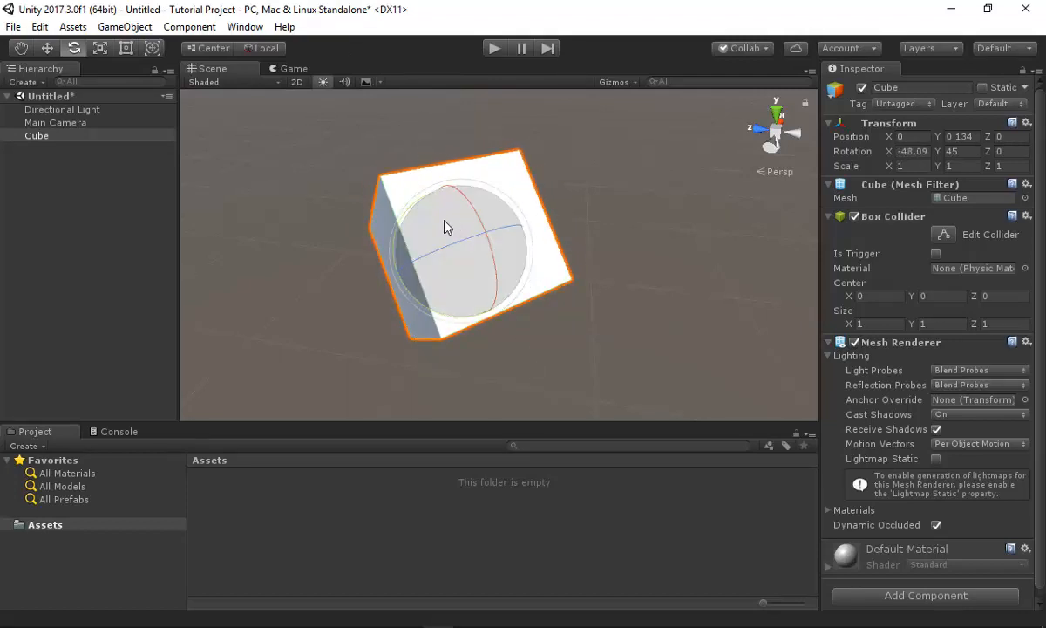
drag(414, 217, 486, 263)
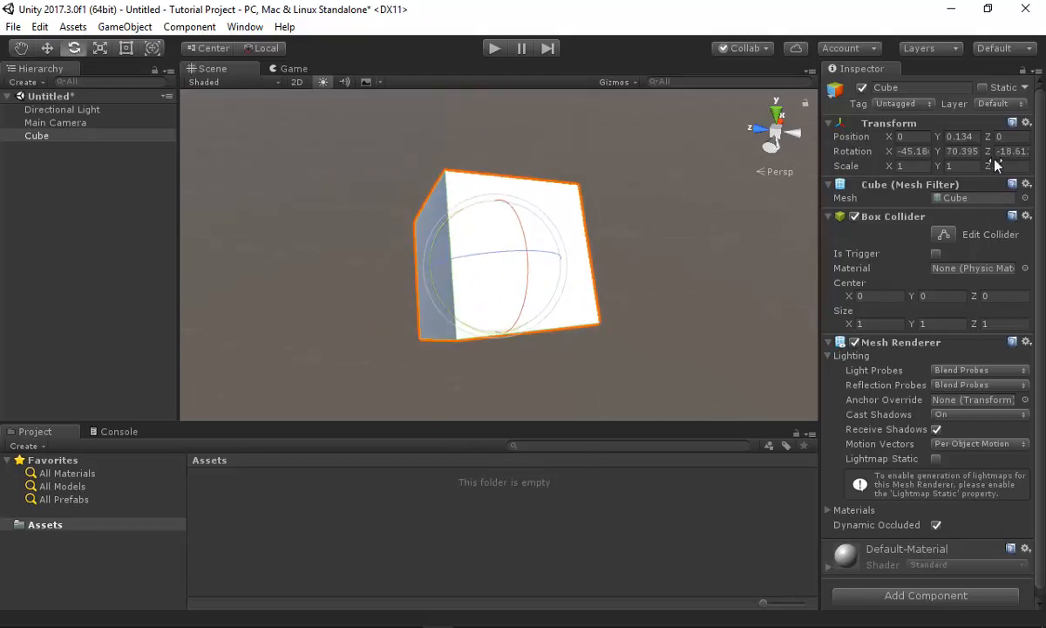
drag(973, 155, 581, 258)
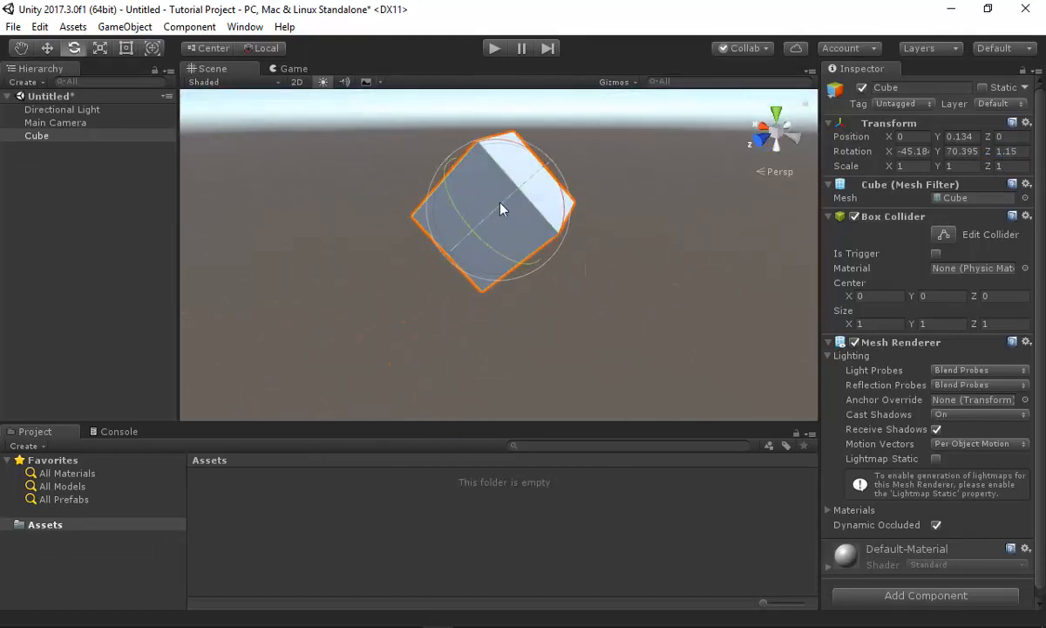
Reset the cube's X, Y and Z rotation to 0 and its Y position to 0
click(906, 152)
text(0)
key(Tab)
text(0)
key(Tab)
text(0)
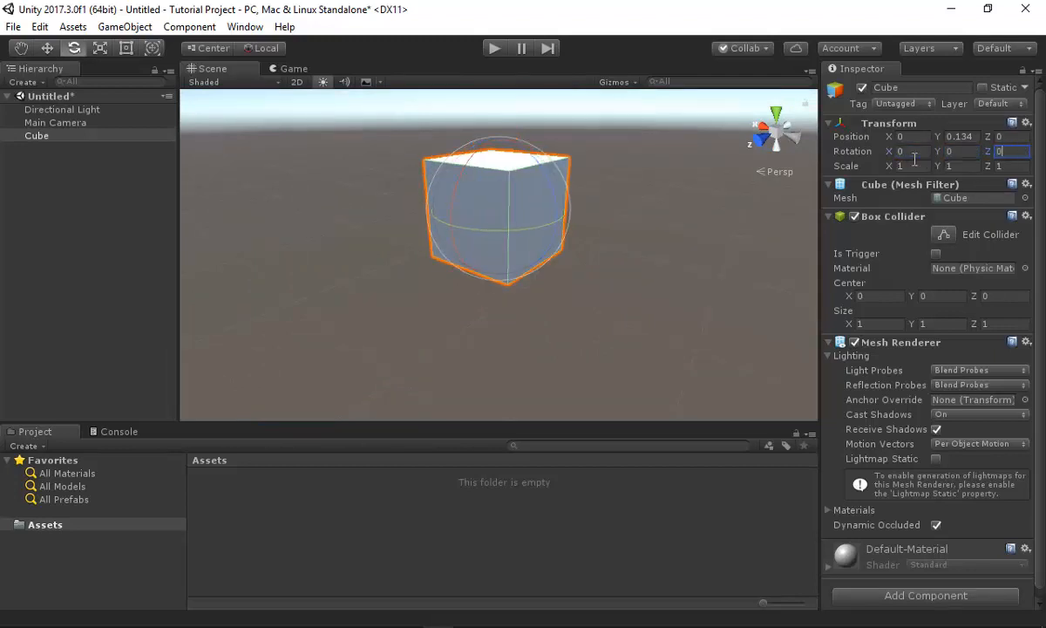
click(959, 137)
text(0)
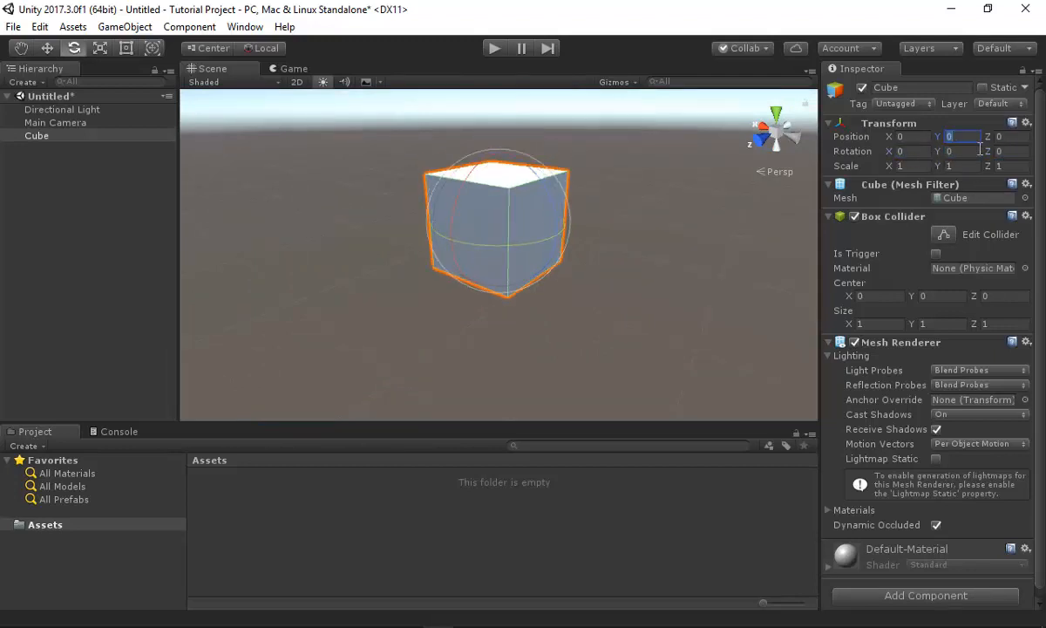
Try the Pivot handle placement by rotating the cube about its vertical axis, and return its Y rotation to 0
alt+drag(701, 247, 210, 177)
click(203, 49)
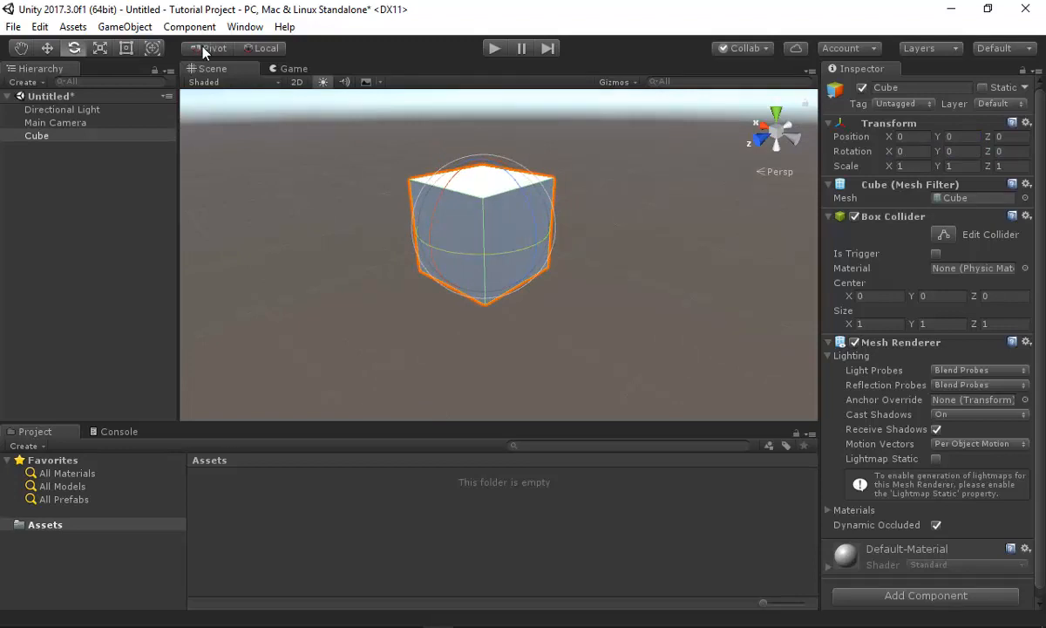
scroll(460, 140, up, 3)
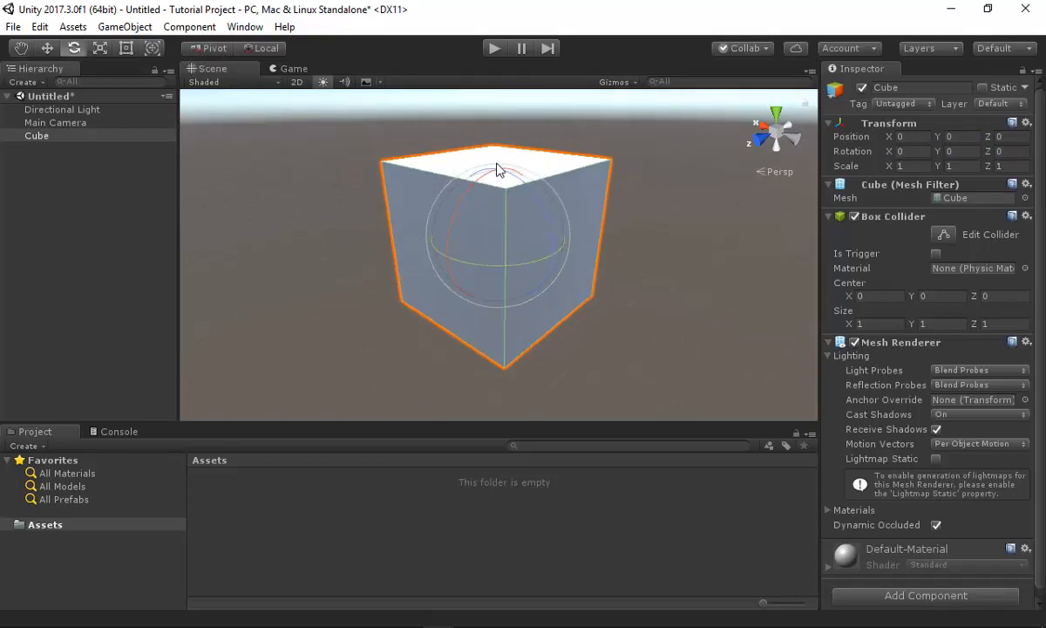
drag(527, 262, 578, 266)
key(ctrl+z)
drag(518, 259, 555, 285)
key(ctrl+z)
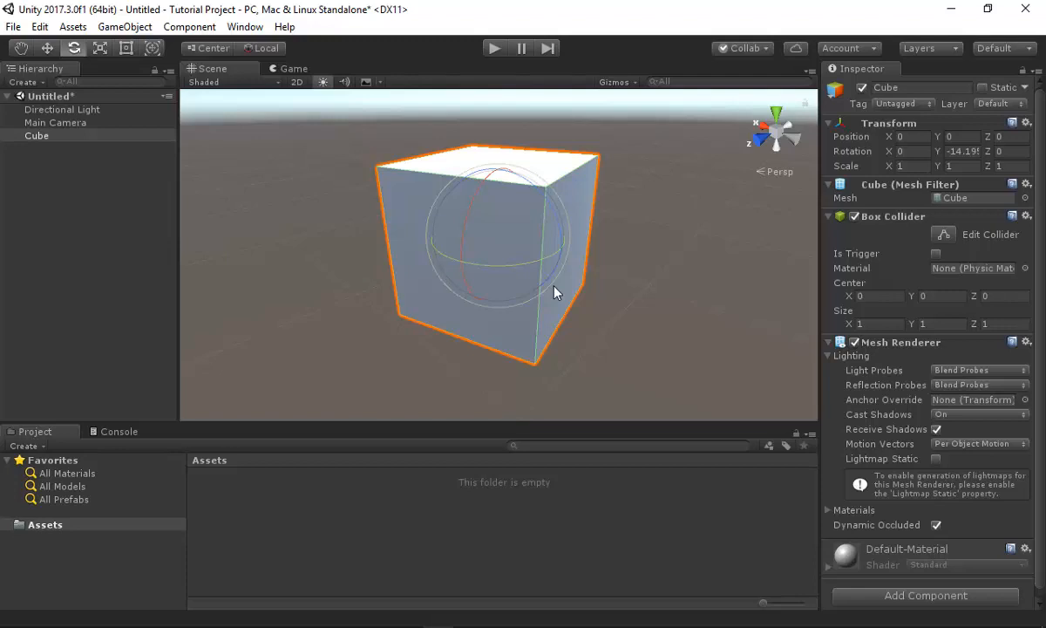
click(959, 151)
text(0)
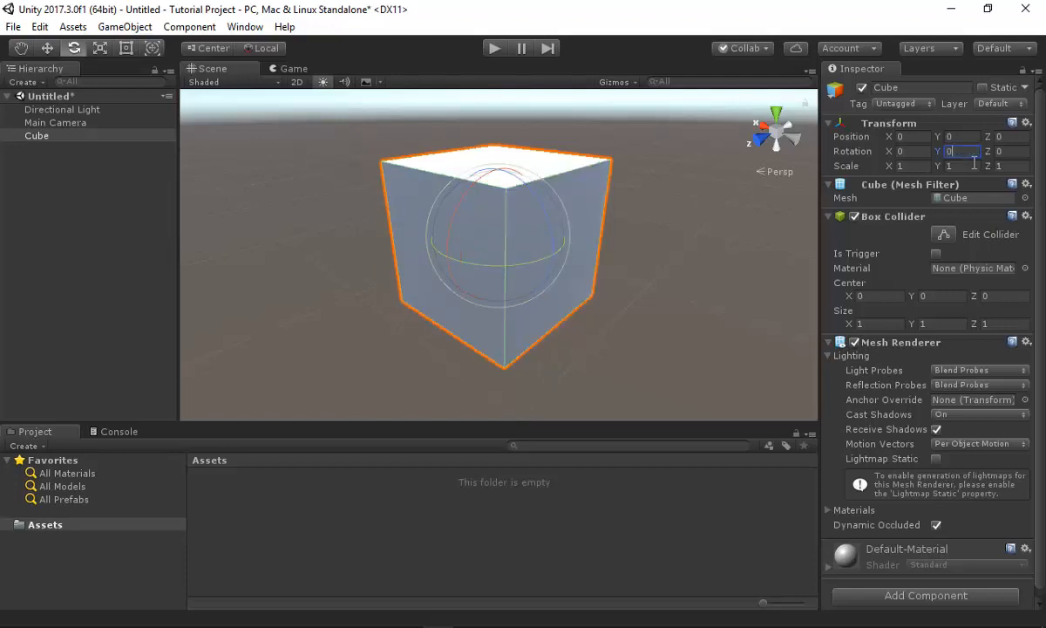
Switch the tool handles to Global and rotate the cube about the X axis to about 32.05 degrees
click(272, 50)
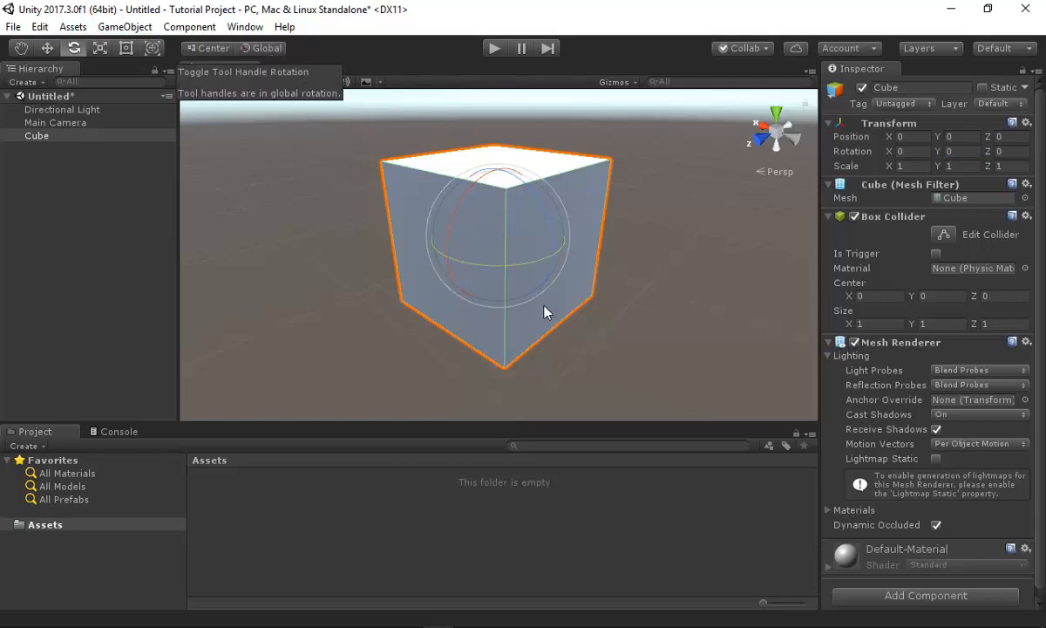
drag(474, 214, 438, 263)
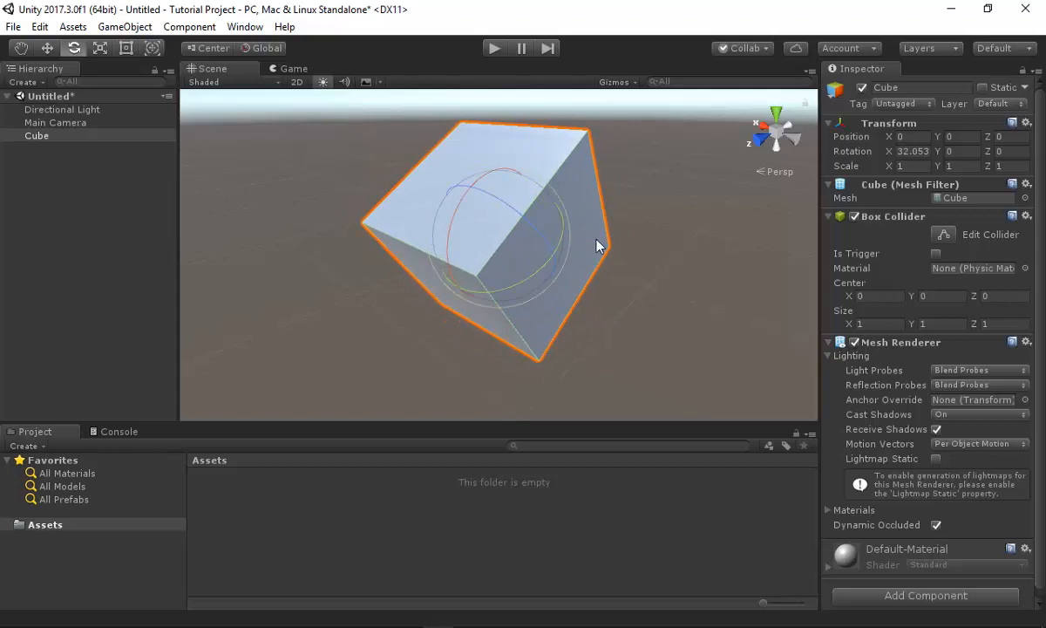
alt+drag(596, 246, 540, 269)
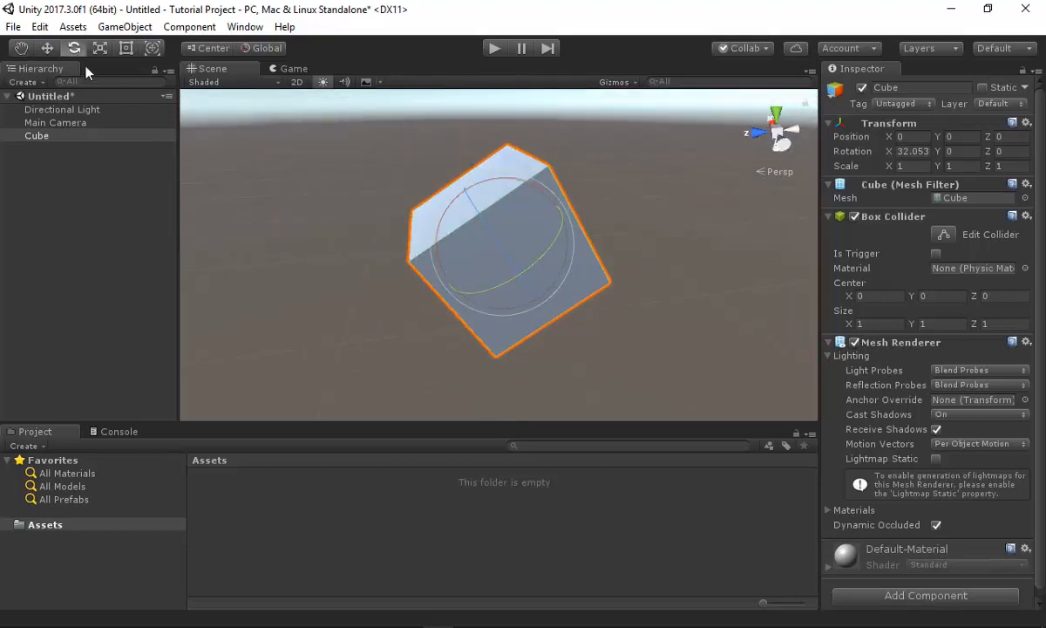
Try moving the tilted cube along the global Y axis to about 1.33 and along the global Z axis, and undo the moves
click(48, 48)
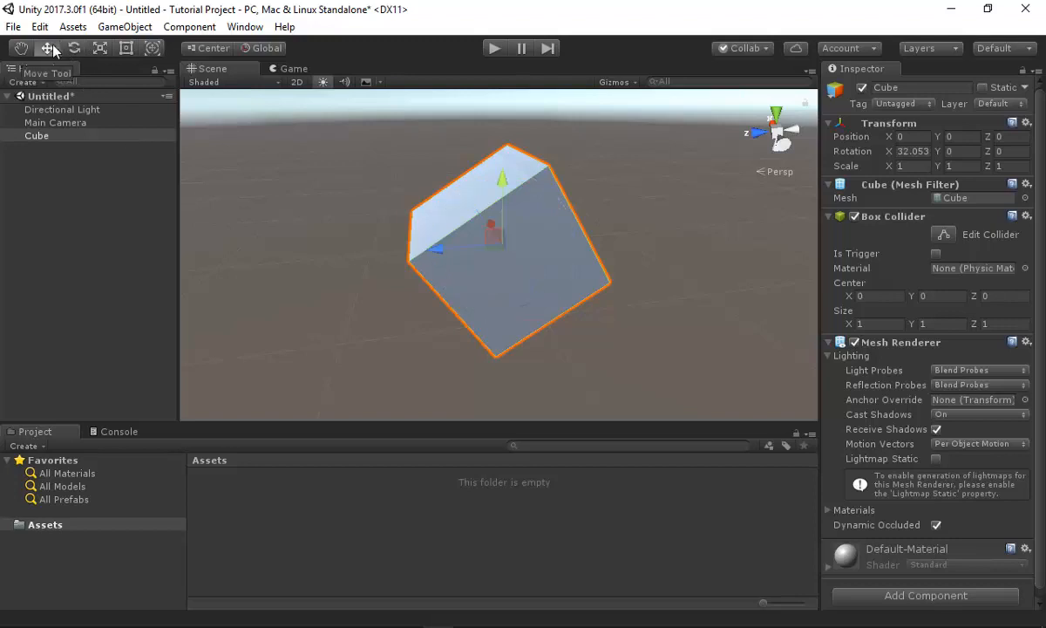
alt+drag(494, 251, 516, 202)
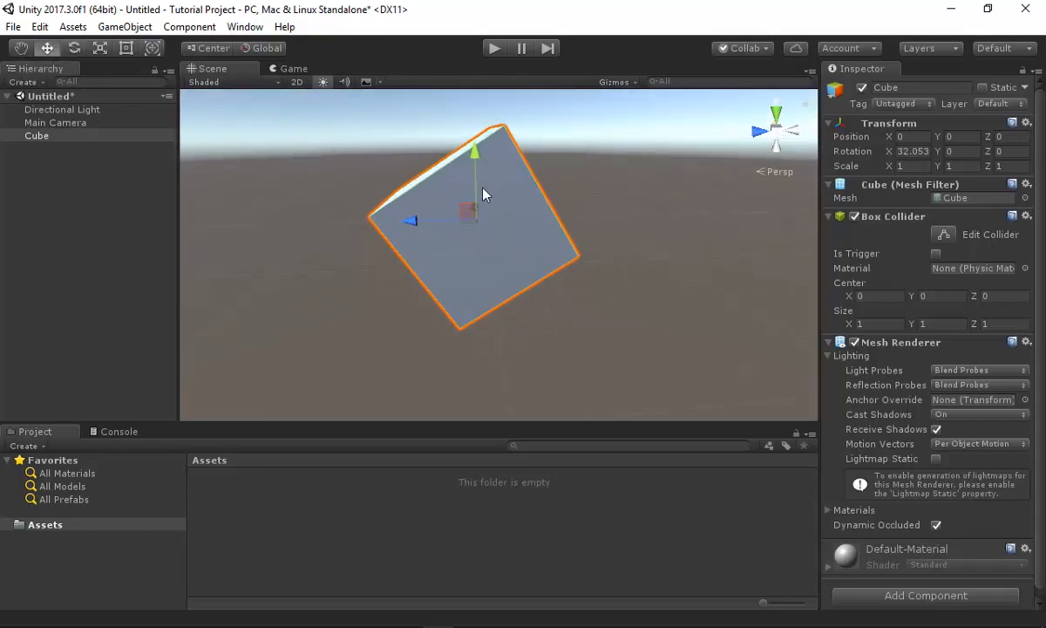
scroll(485, 194, down, 4)
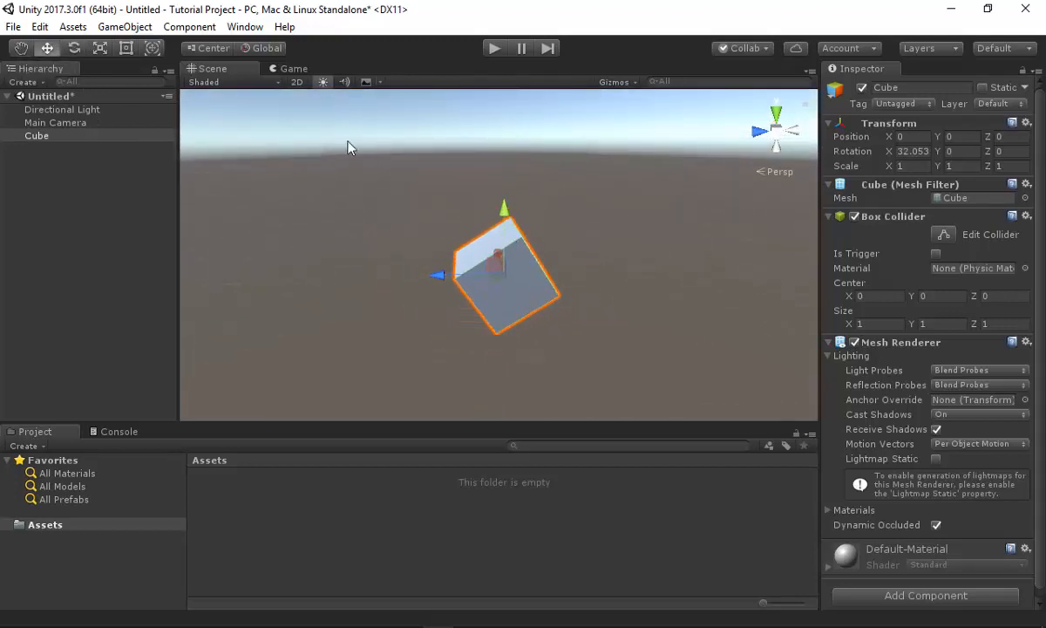
drag(495, 219, 494, 122)
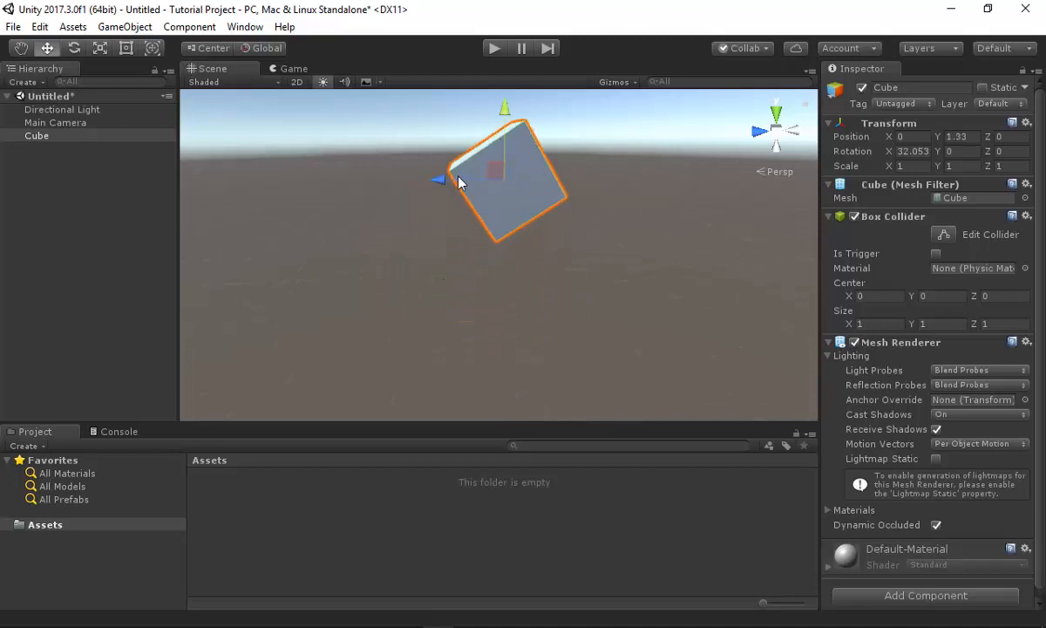
click(442, 187)
click(447, 187)
drag(446, 182, 394, 179)
key(ctrl+z)
key(ctrl+z)
key(ctrl+z)
key(ctrl+z)
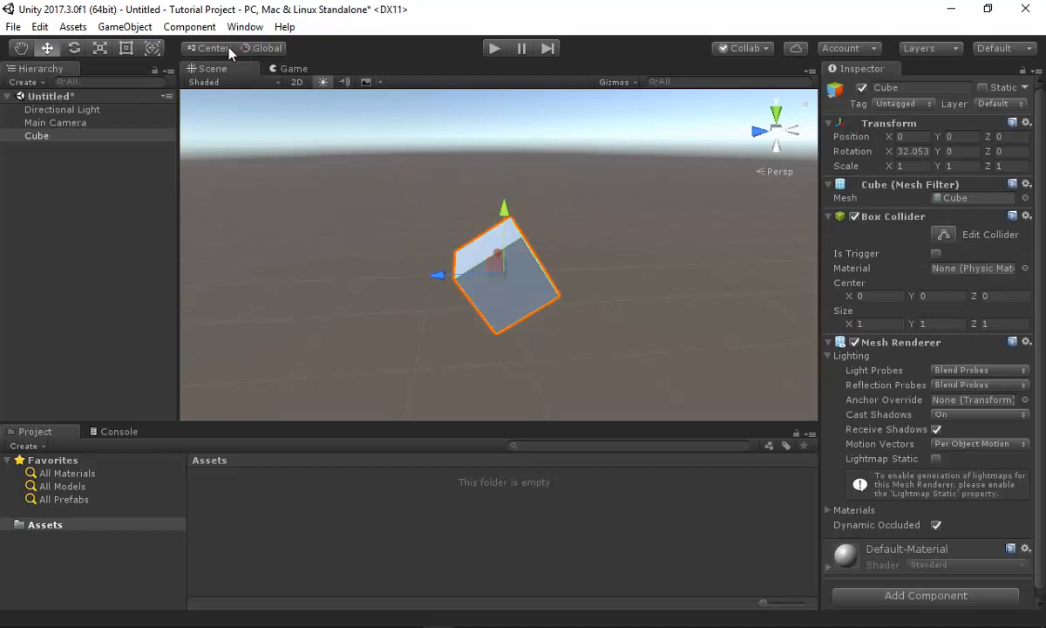
Switch the tool handles to Local and move the cube along its tilted Y axis to about Y 2.63, Z 1.64
click(253, 50)
drag(467, 218, 346, 88)
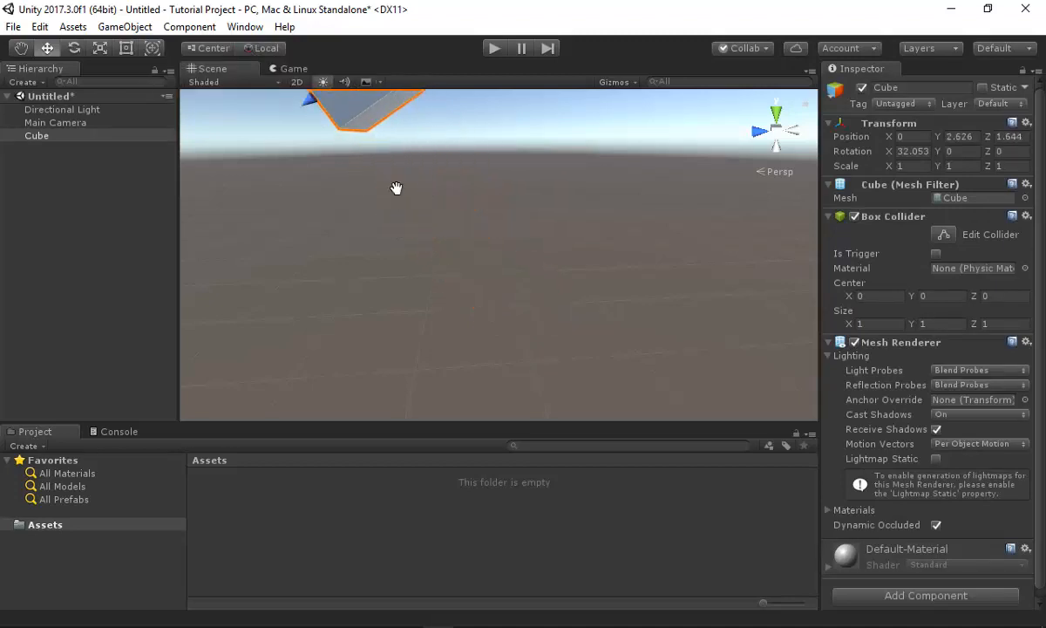
middle_drag(396, 188, 414, 249)
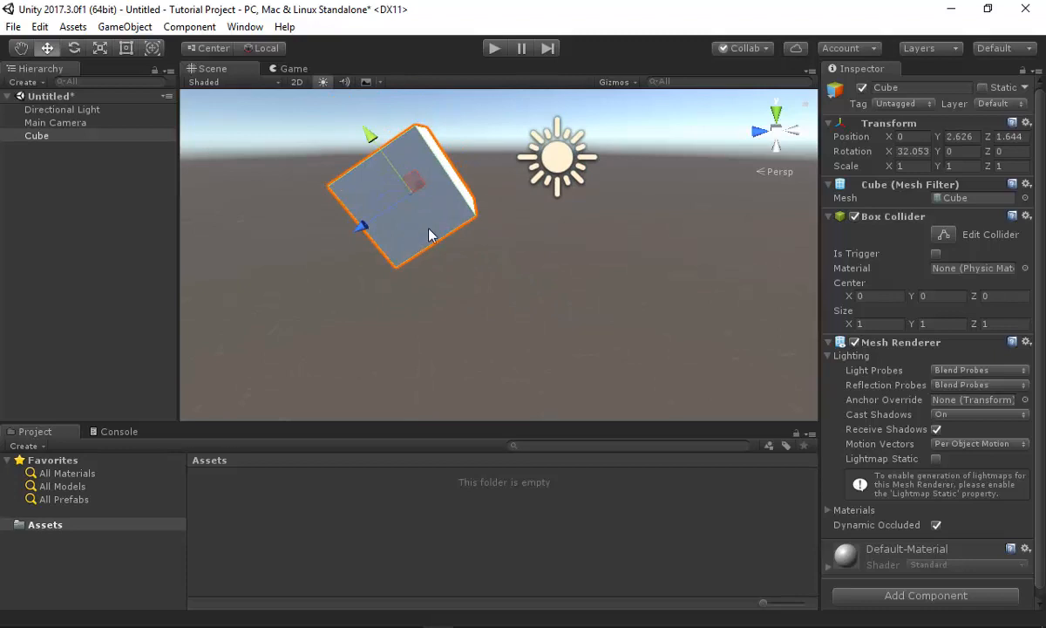
Try sliding the cube back down along its local Y axis, and undo the move
drag(380, 153, 456, 253)
click(347, 118)
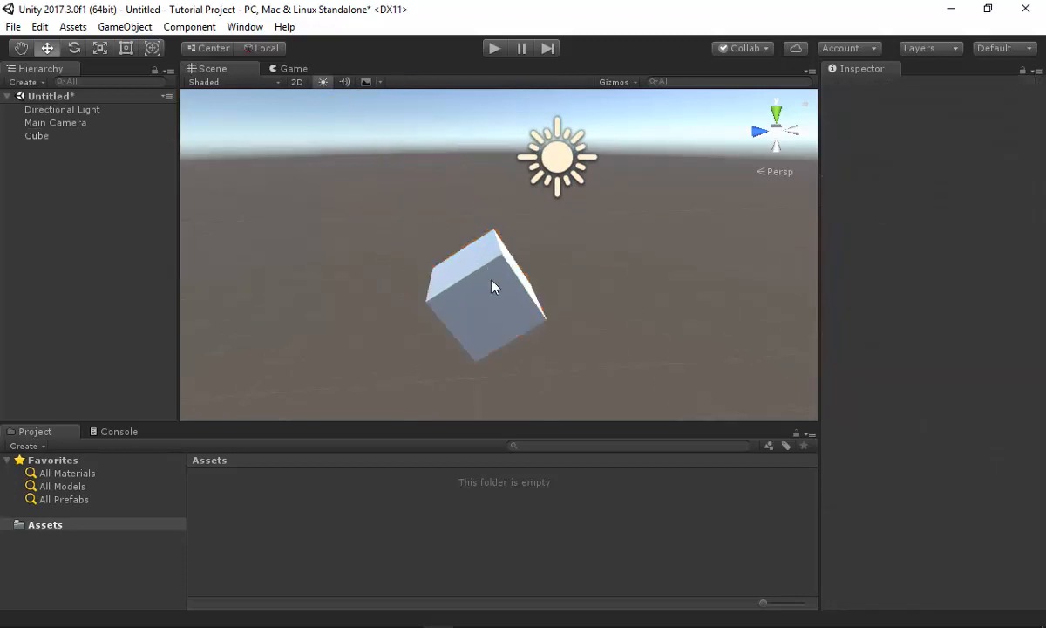
key(ctrl+z)
key(ctrl+z)
Inspect the Directional Light, and reselect the cube to set its X rotation to 0
click(558, 157)
key(f)
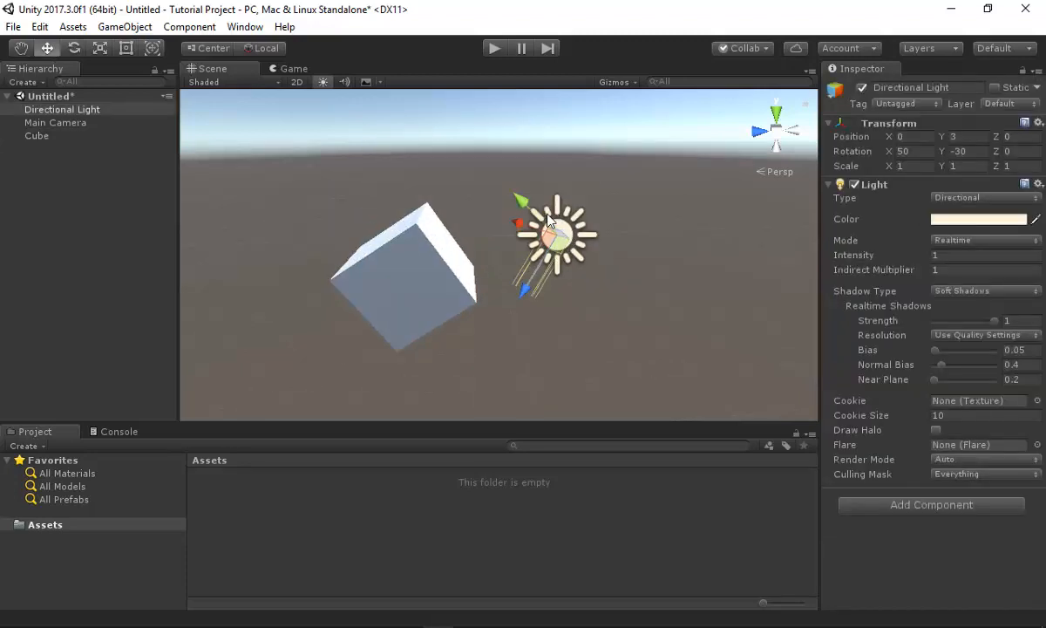
middle_drag(570, 252, 579, 191)
click(431, 211)
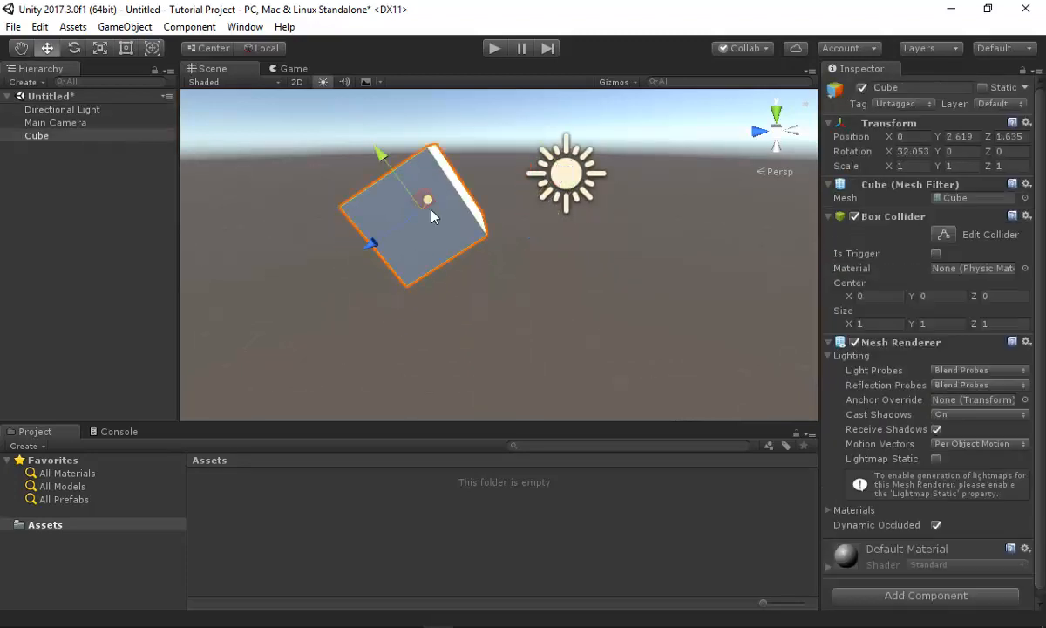
click(924, 154)
text(0)
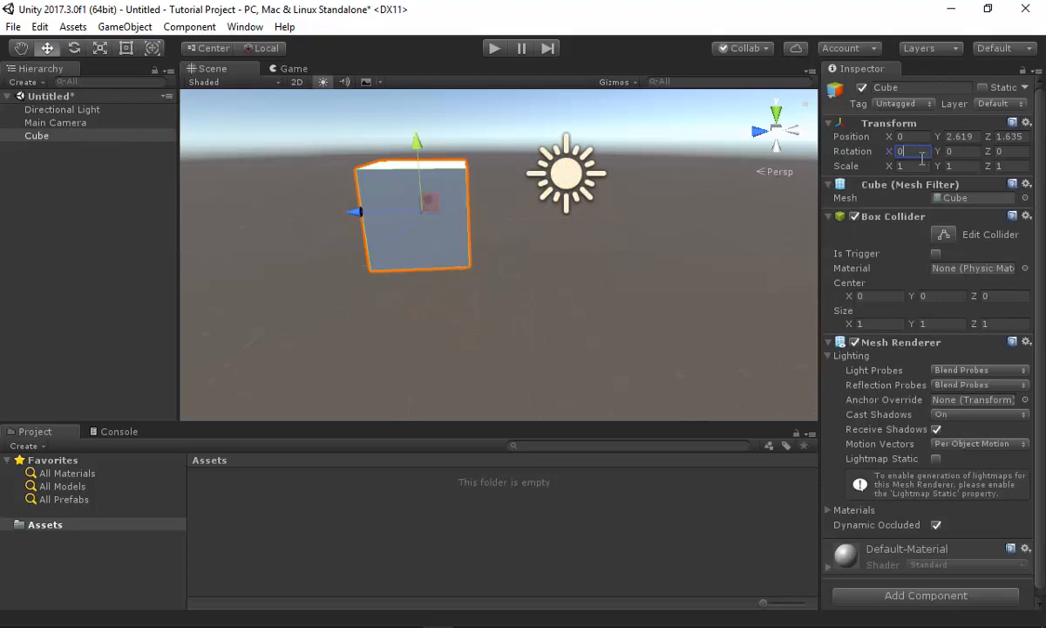
Lower the cube along its Y axis to about Y 1.92, and switch the tool handles to Global
drag(417, 141, 441, 216)
click(260, 48)
middle_drag(579, 276, 474, 289)
scroll(574, 321, down, 4)
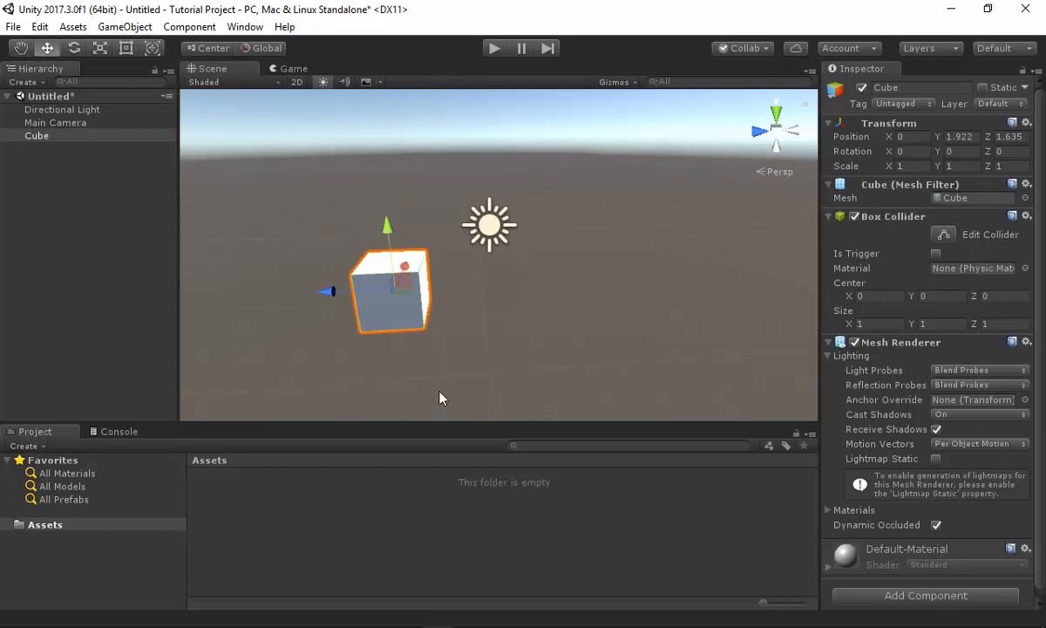
Shrink the cube uniformly to about 0.88 with the Scale tool, and stretch it along X to about 1.99
click(98, 49)
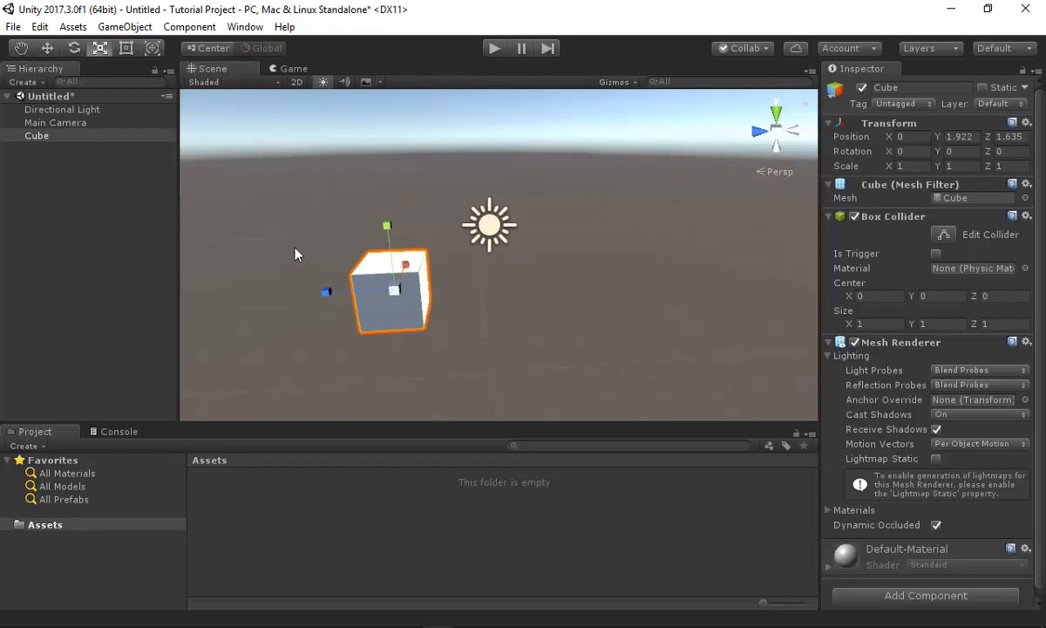
mouse_move(394, 295)
mouse_down()
mouse_move(454, 235)
mouse_move(589, 145)
mouse_move(444, 245)
mouse_move(397, 312)
mouse_up()
drag(404, 267, 414, 238)
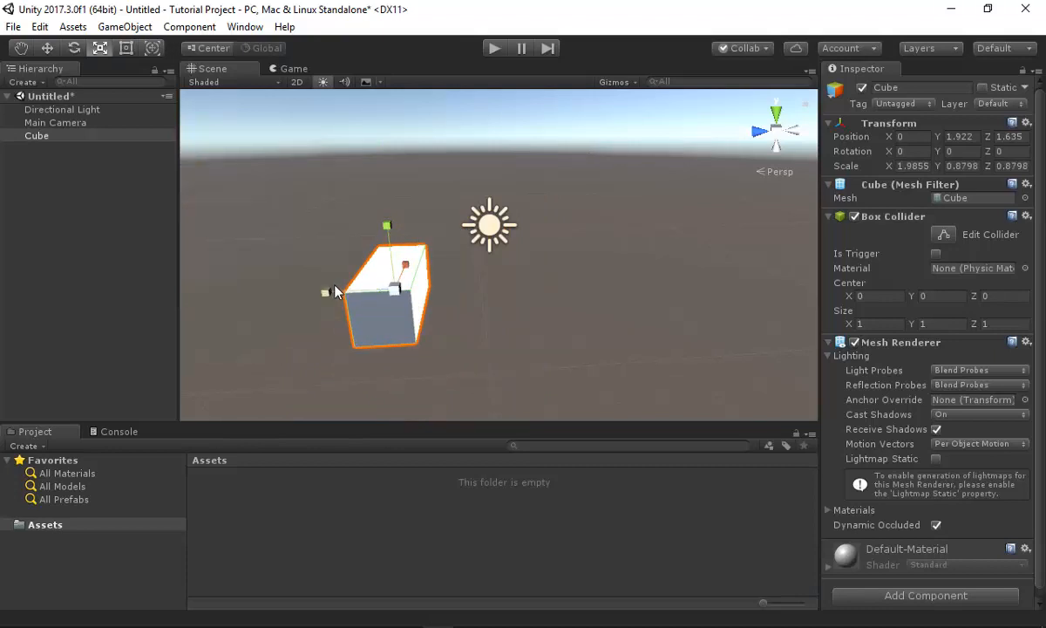
Reshape the cube with the Scale tool to about 0.43 along X, 0.98 along Y and -0.69 along Z
drag(326, 291, 296, 293)
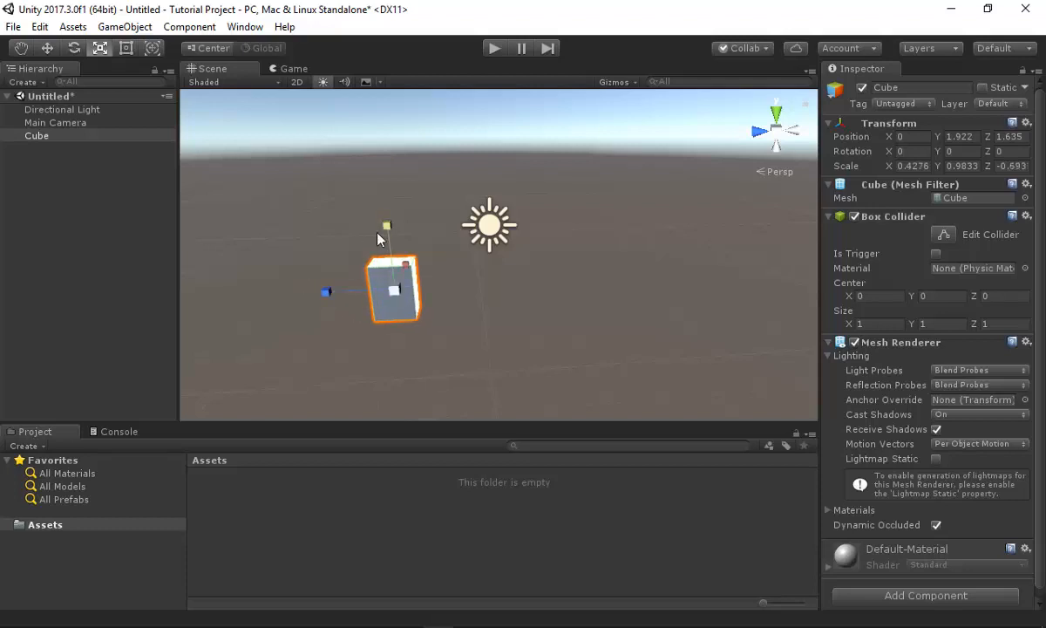
drag(387, 226, 456, 257)
Resize the cube's side face with the Rect tool until its scale is about 1.27 along Y and -1.32 along Z
key(t)
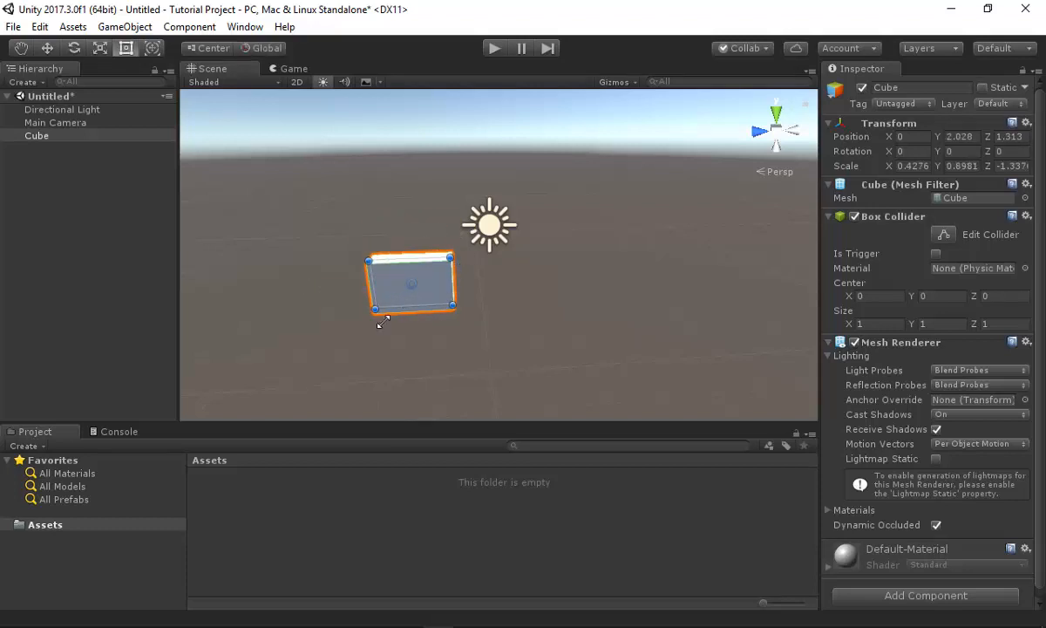
scroll(433, 300, up, 4)
alt+drag(432, 301, 395, 294)
drag(452, 207, 558, 196)
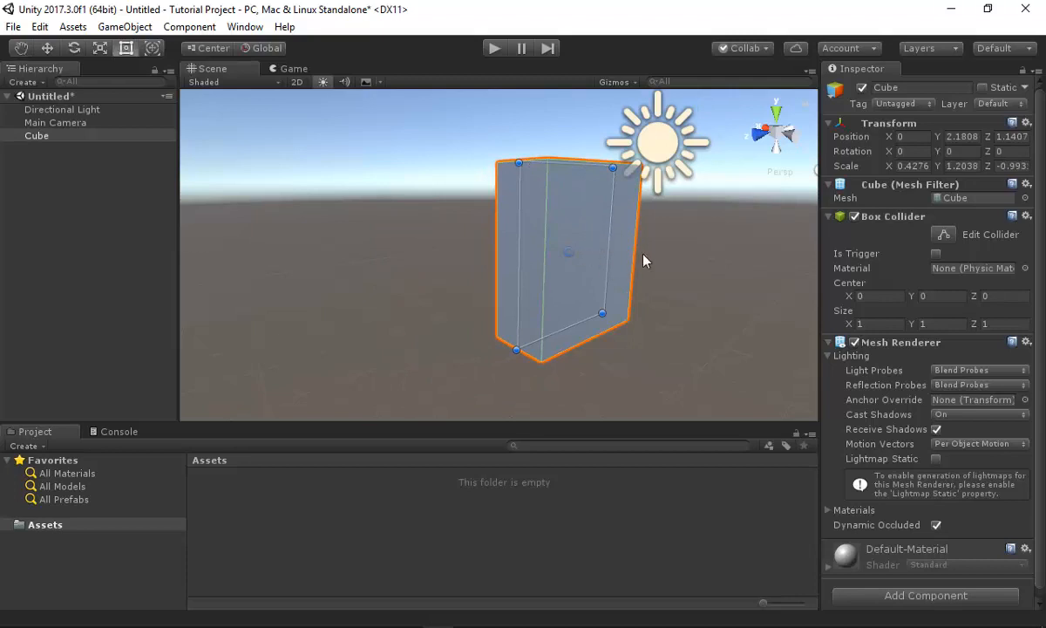
alt+drag(603, 238, 528, 280)
drag(452, 182, 437, 138)
key(ctrl+z)
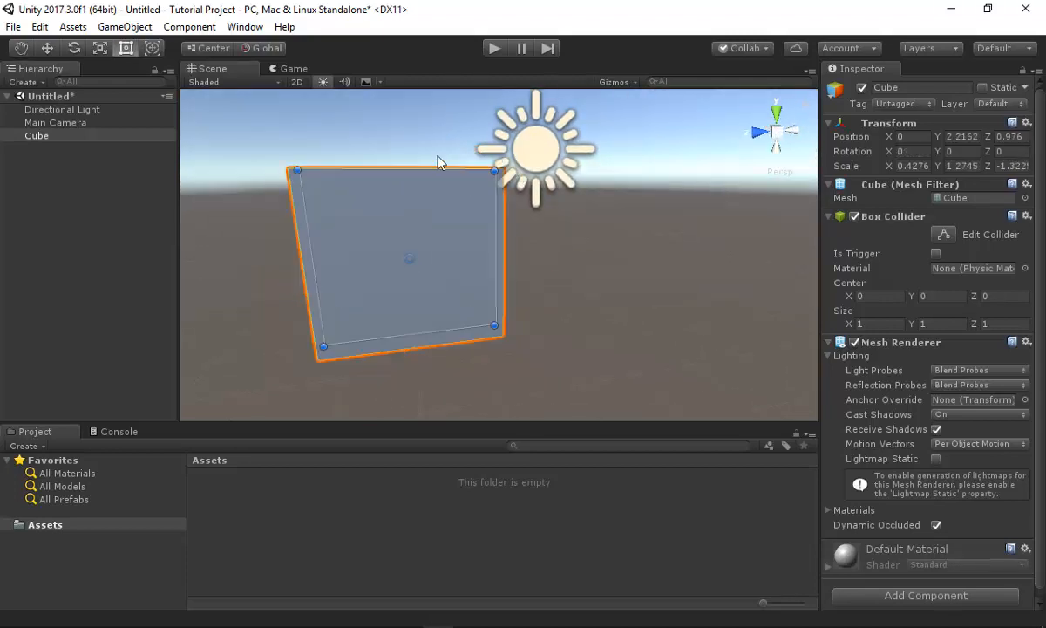
Using the combined transform tool with Pivot handles, move the cube to about X -0.37, Z 0.91 and rotate it to about -42.4° around Y
click(152, 48)
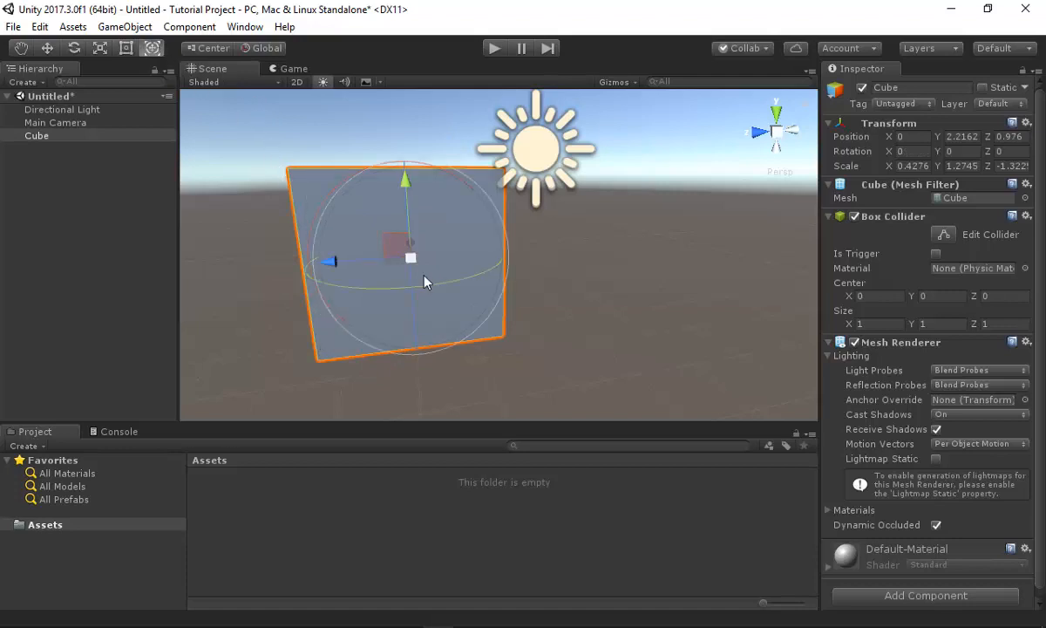
alt+drag(425, 281, 520, 331)
key(z)
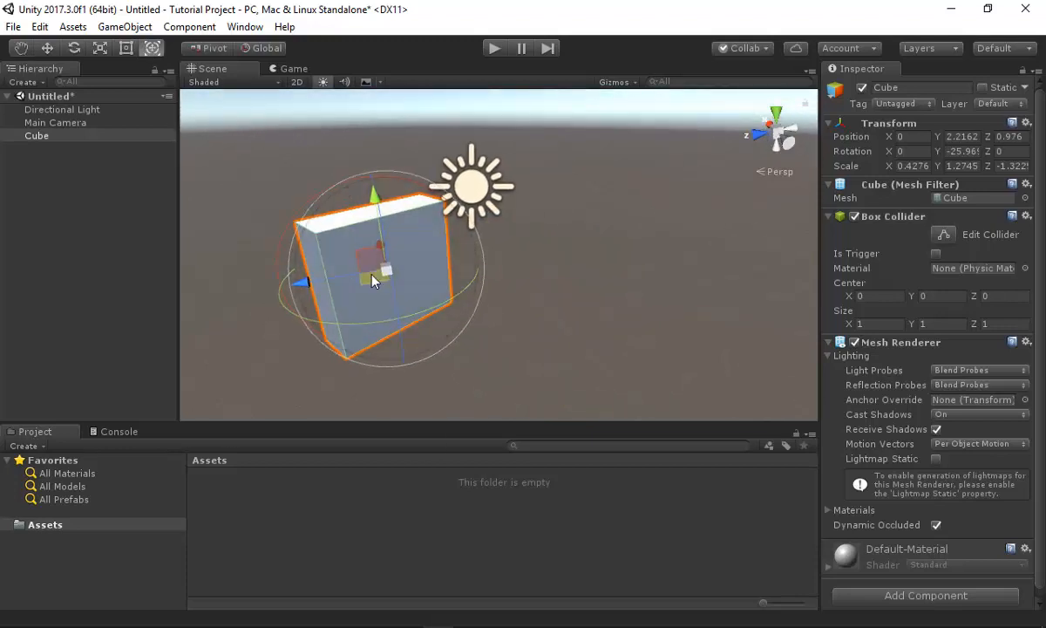
drag(372, 279, 449, 333)
drag(374, 304, 339, 318)
middle_drag(356, 351, 563, 342)
scroll(511, 319, down, 3)
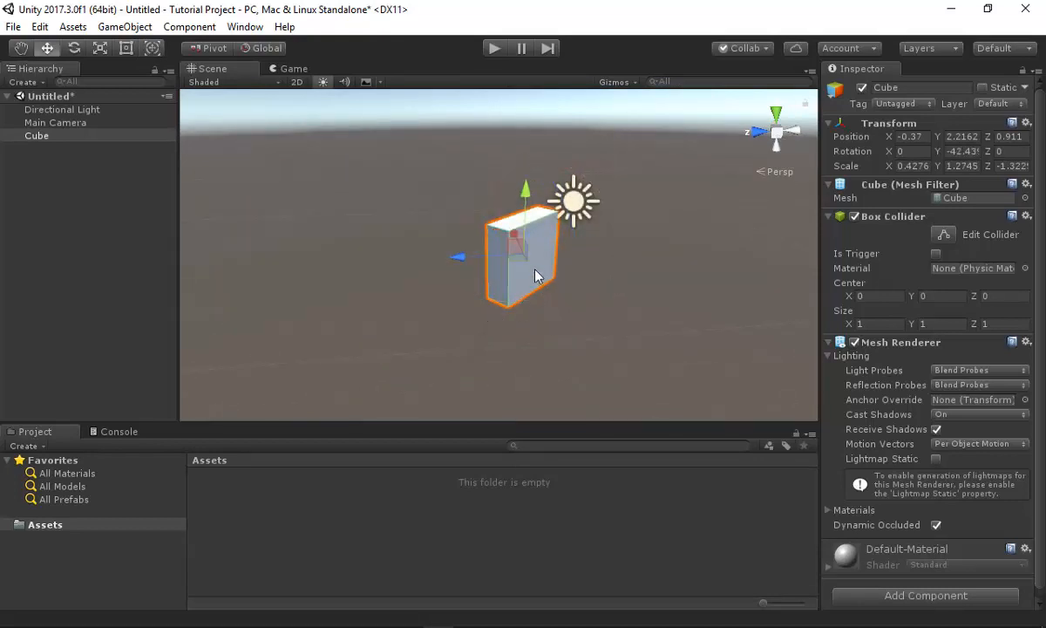
Cycle through the Rotate, Scale and Rect tools to the combined transform tool, and turn the cube to about -29° around Y
key(e)
key(r)
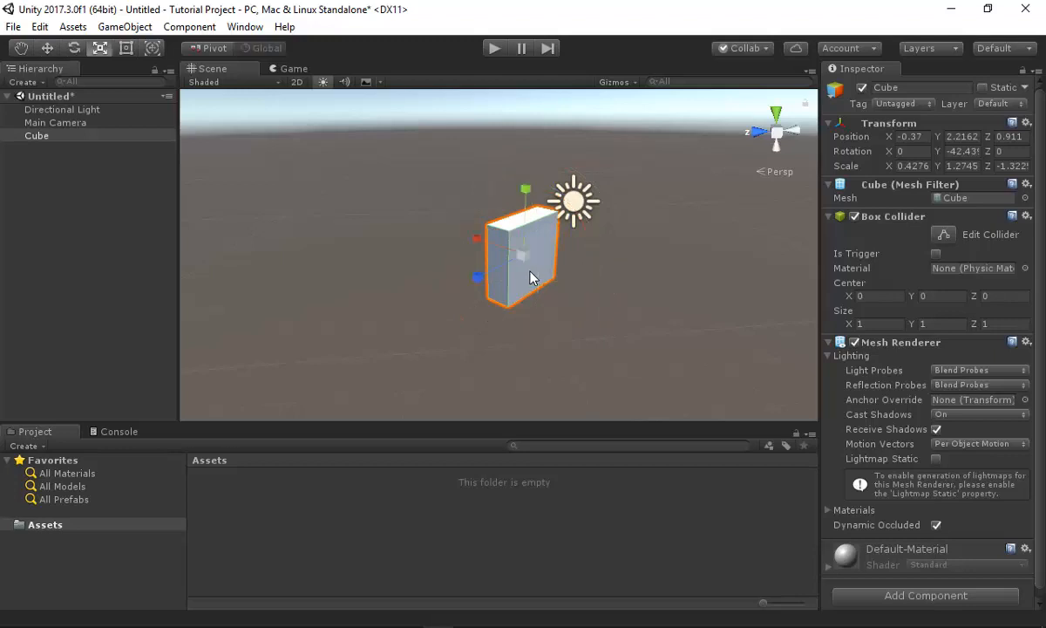
middle_drag(531, 277, 520, 327)
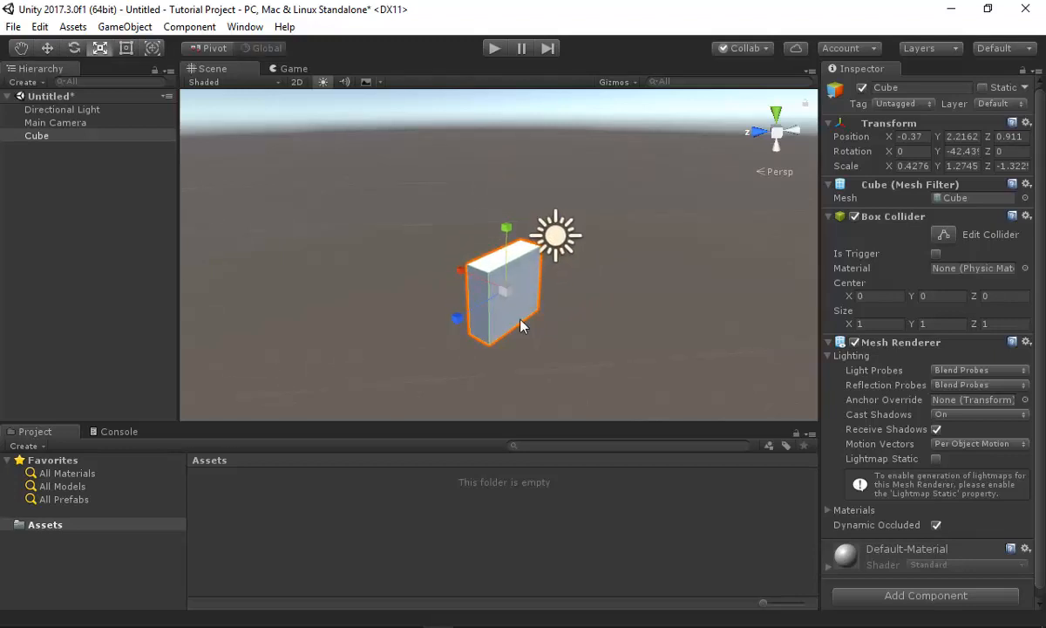
key(t)
key(y)
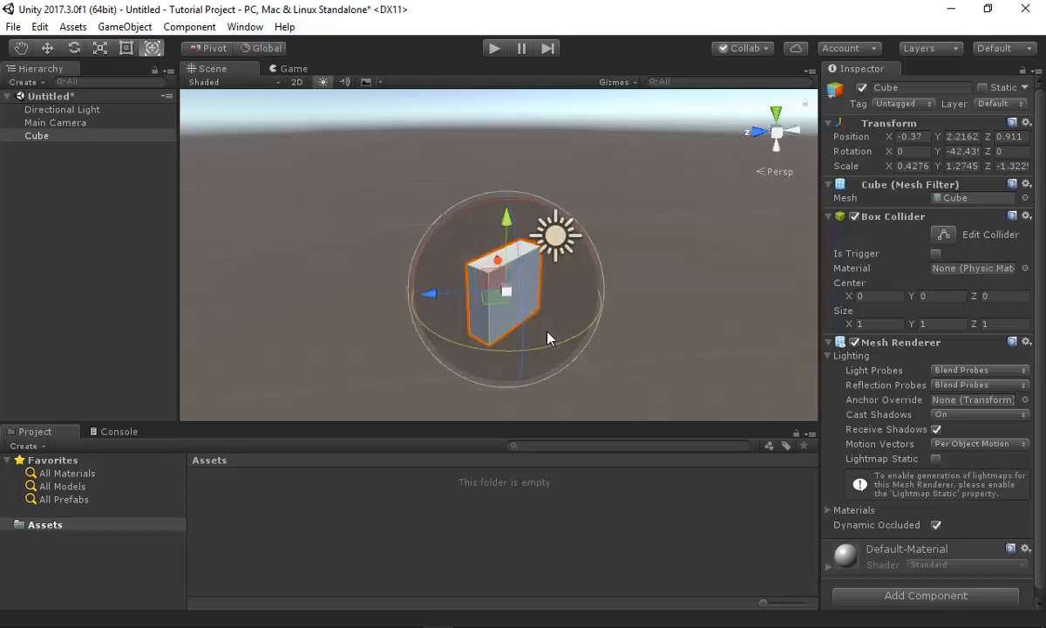
middle_drag(549, 343, 547, 351)
drag(547, 350, 499, 348)
middle_drag(499, 348, 527, 377)
Pan the Scene view with the Hand tool, alternate between the Hand and Move tools, and leave the Move tool active
key(q)
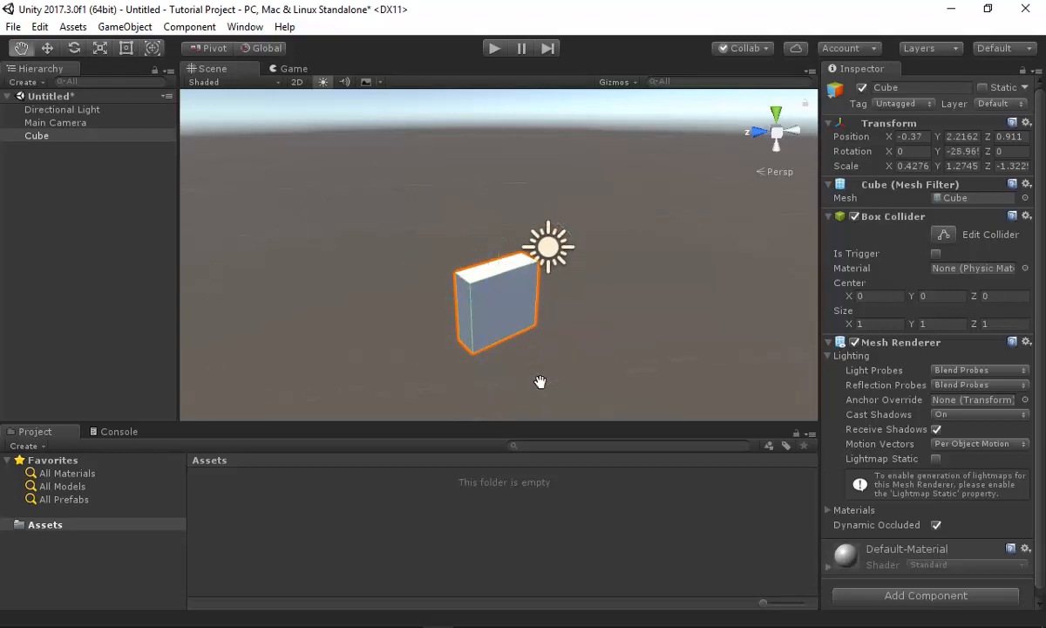
drag(583, 308, 582, 269)
key(w)
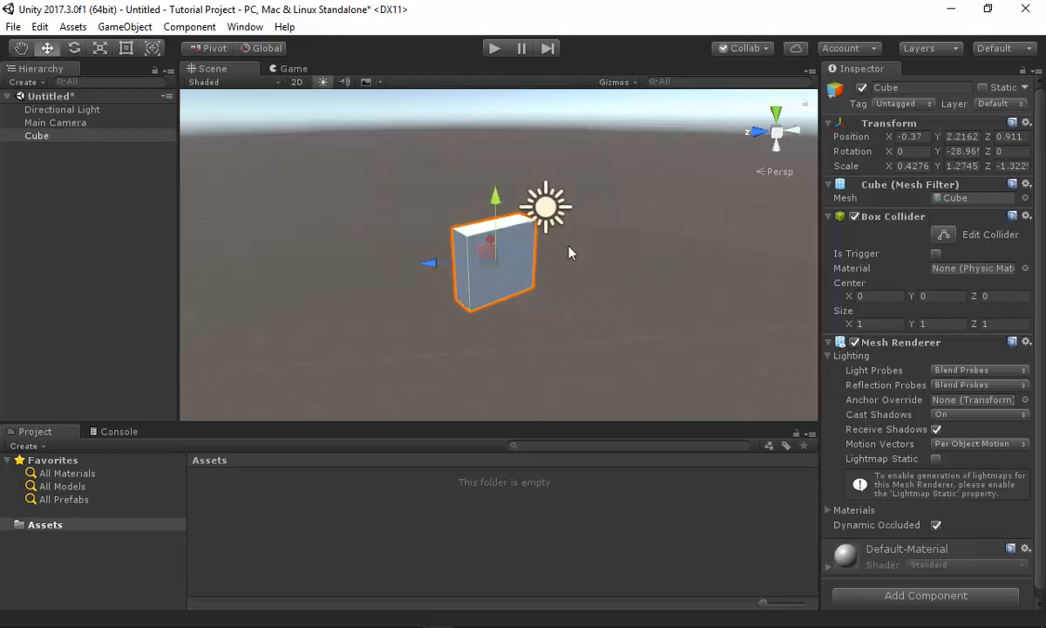
key(q)
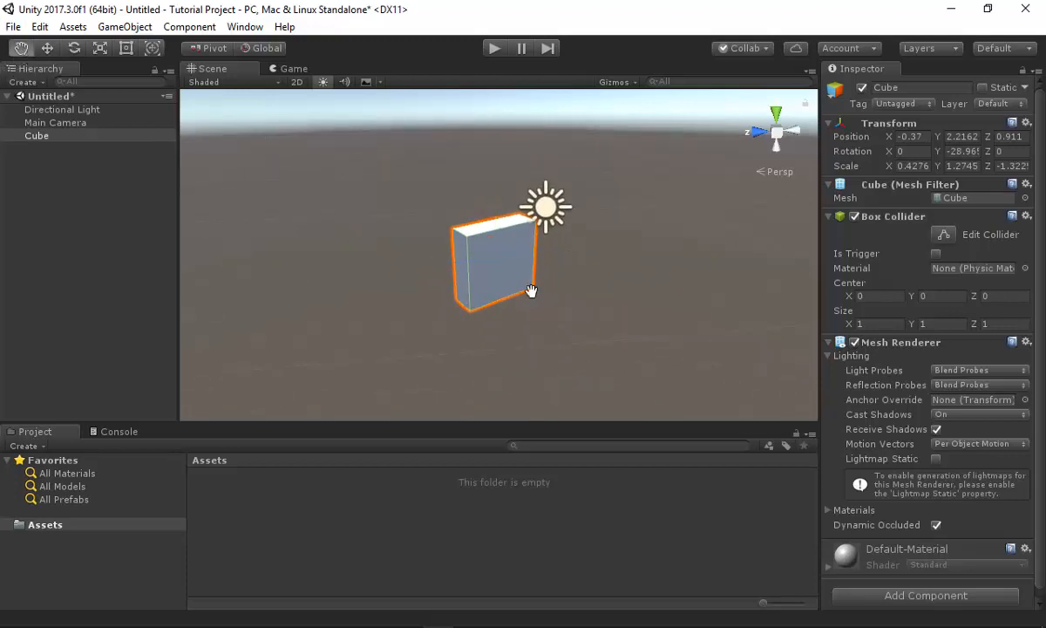
key(w)
Pan, zoom and orbit the Scene view to examine the cube from several angles, and frame the cube in view
middle_drag(523, 178, 480, 188)
scroll(556, 183, up, 4)
alt+drag(633, 212, 567, 232)
middle_drag(567, 232, 625, 212)
scroll(598, 221, up, 4)
scroll(556, 260, down, 8)
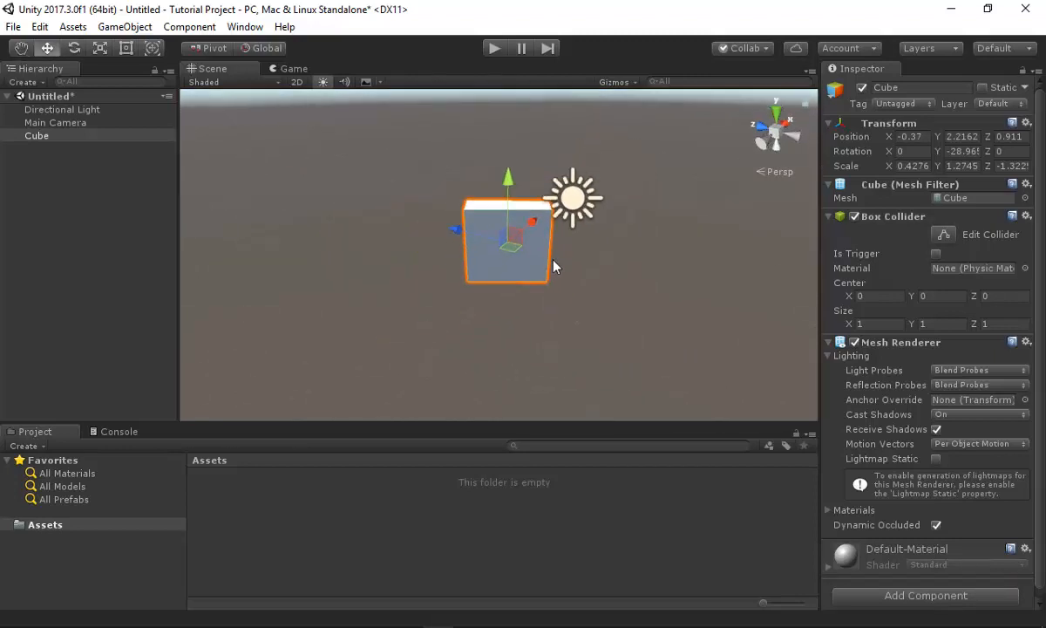
alt+drag(645, 292, 550, 266)
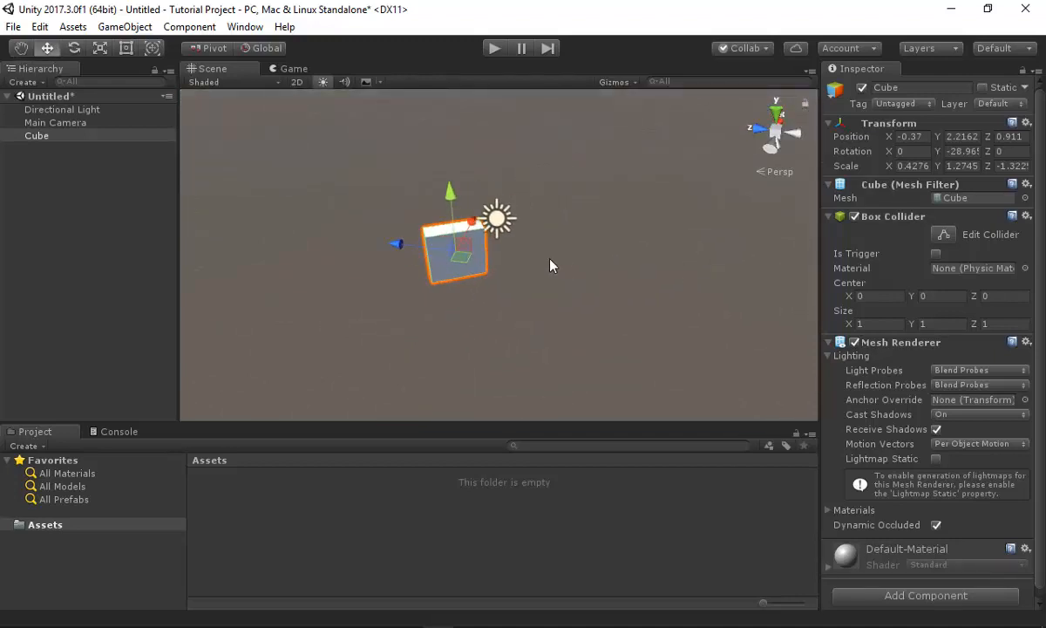
alt+drag(646, 224, 667, 244)
key(f)
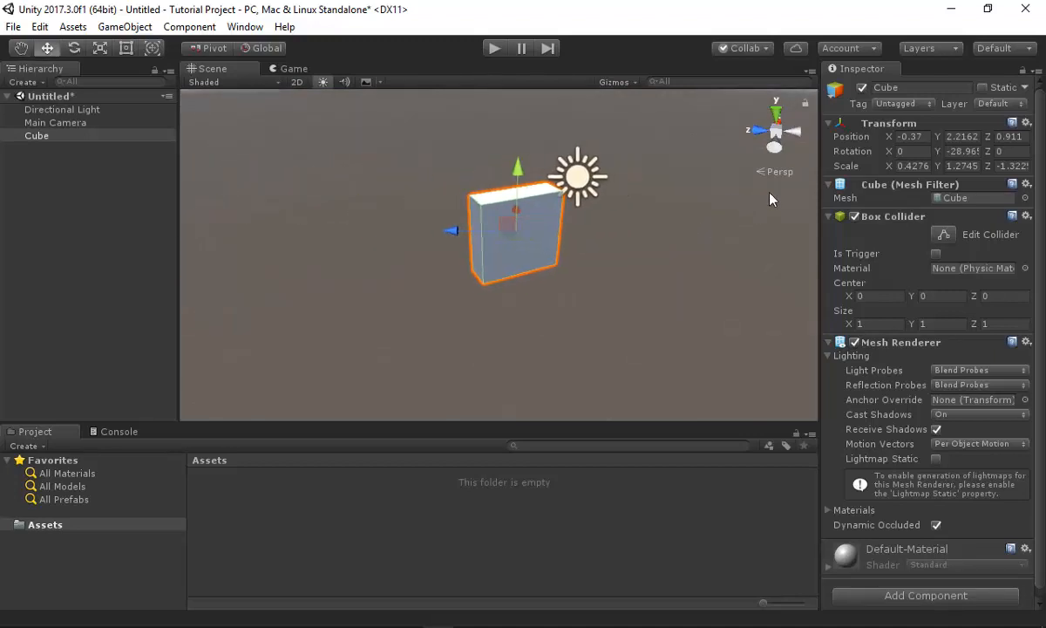
Examine the cube from the back, front, side and top axis views, and return to an angled view centred on it
click(789, 137)
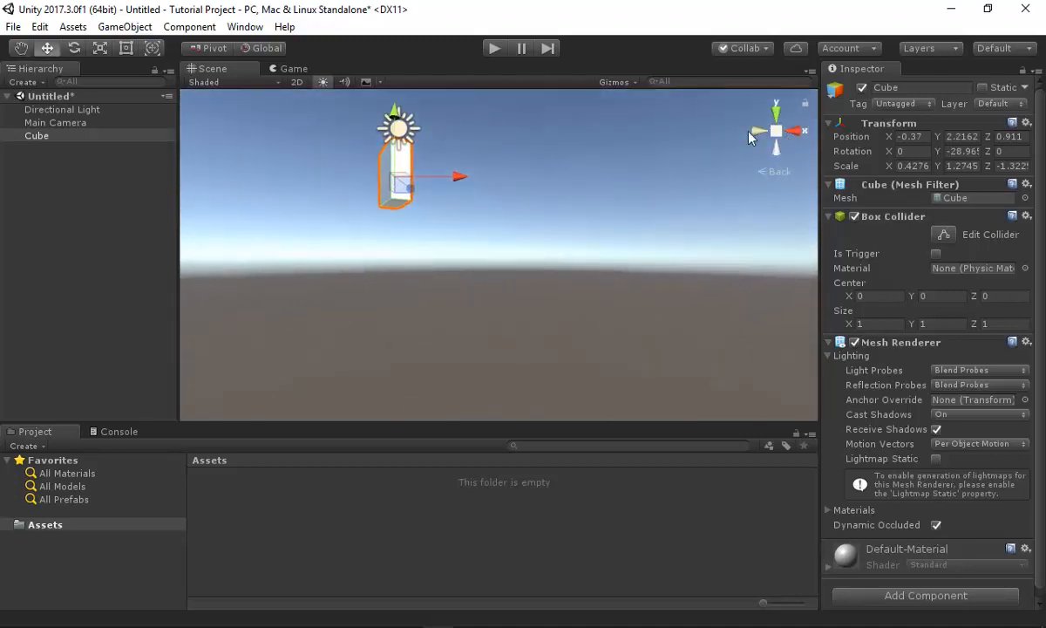
click(754, 133)
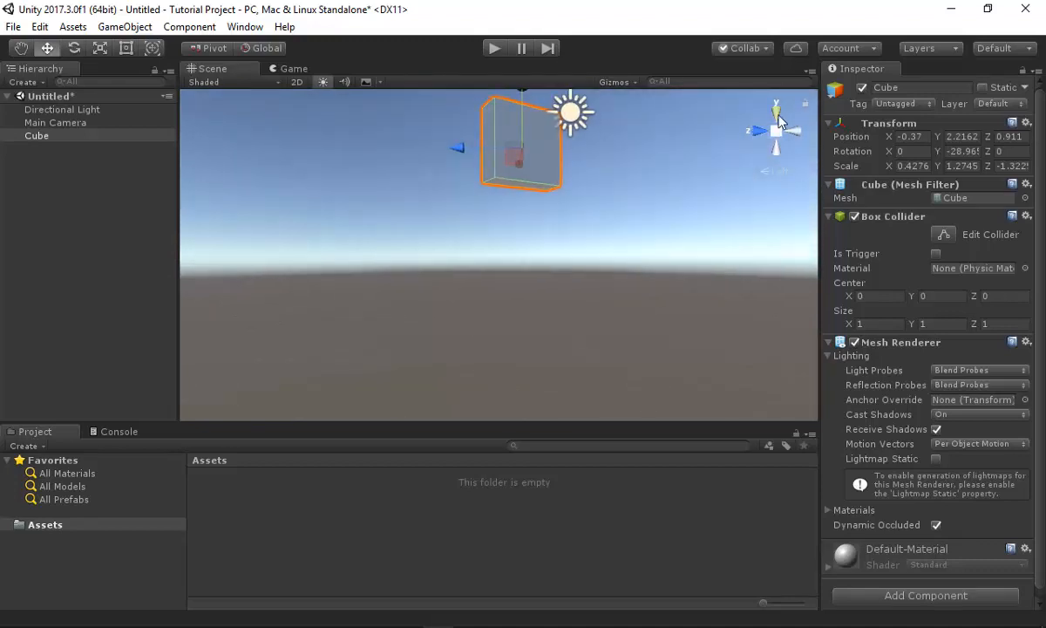
click(776, 113)
click(776, 112)
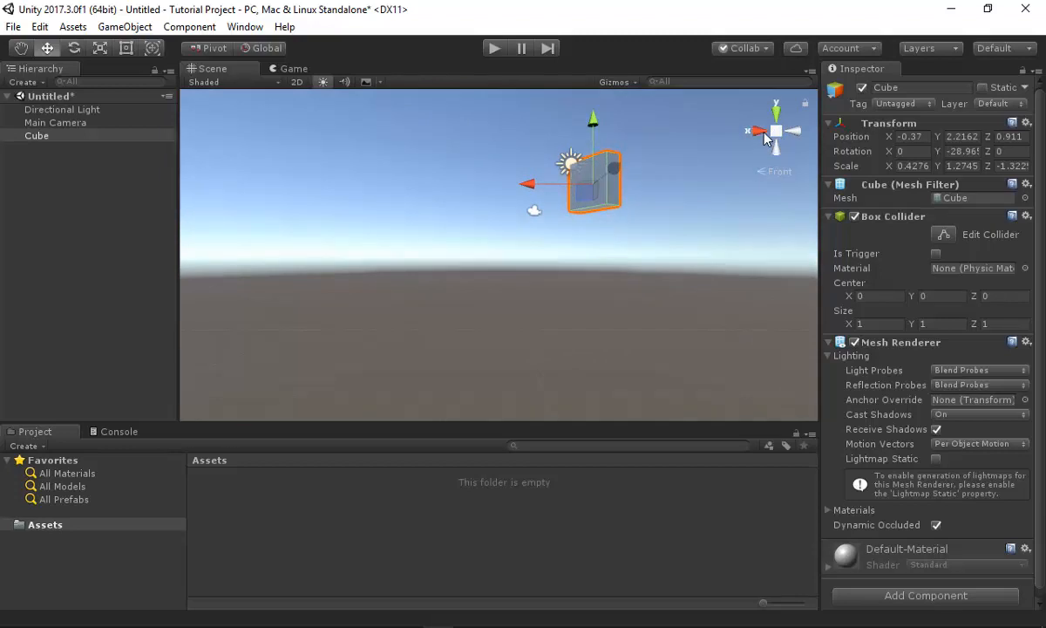
click(759, 133)
click(776, 113)
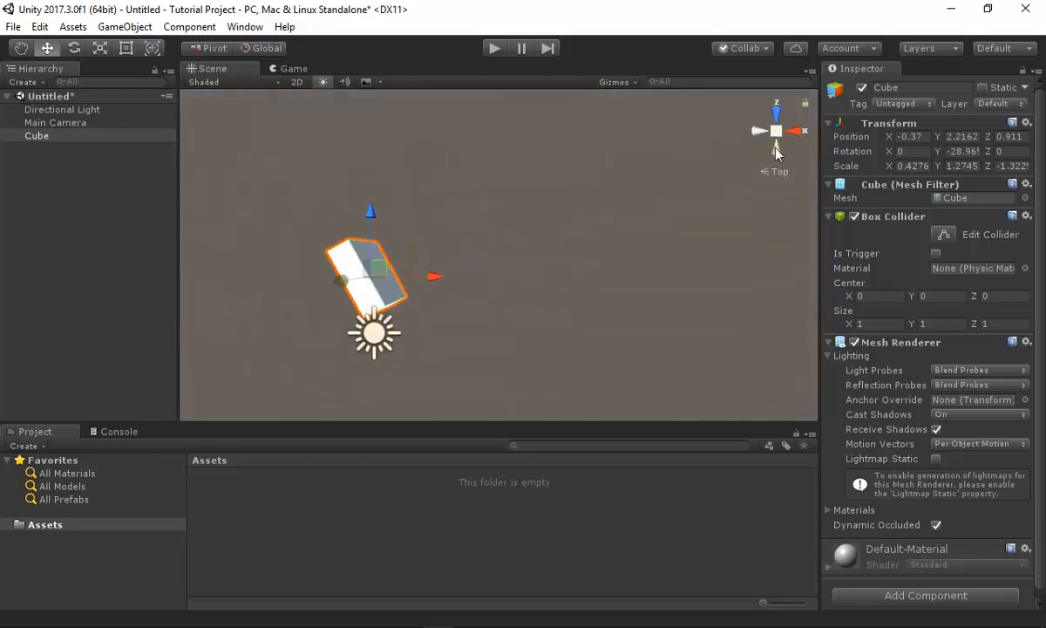
alt+drag(737, 282, 334, 571)
middle_drag(528, 277, 550, 379)
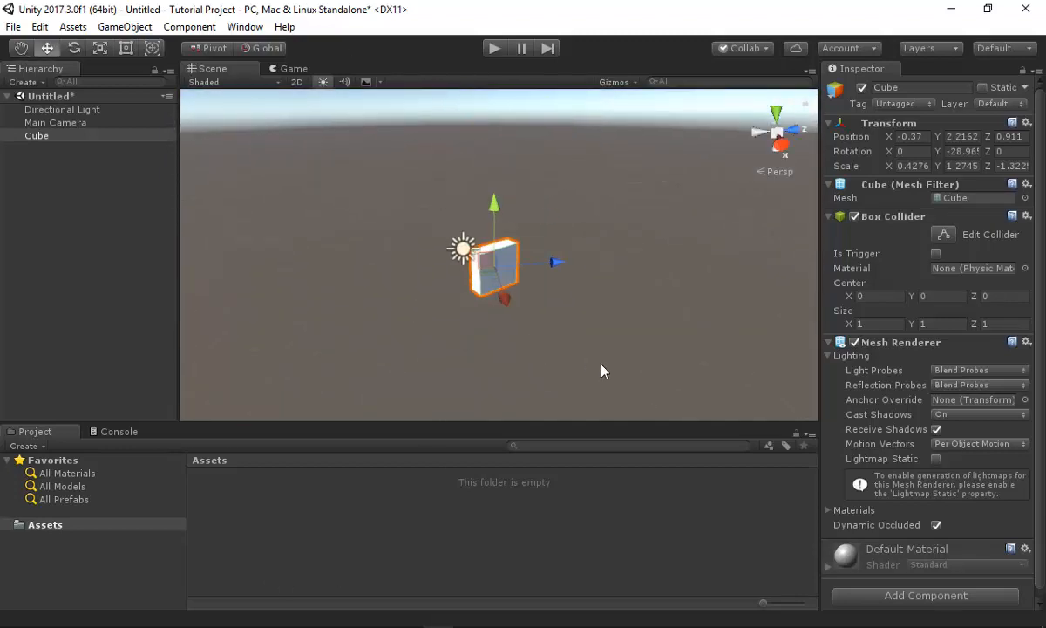
Toggle the Scene view between perspective and isometric, leave it isometric, and select the cube
click(776, 133)
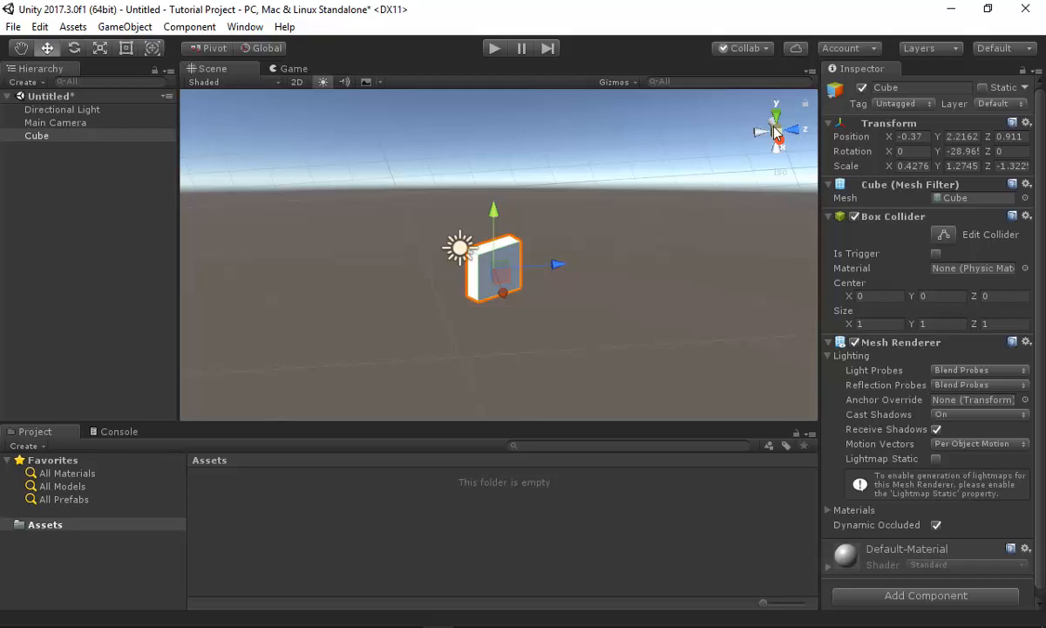
click(783, 175)
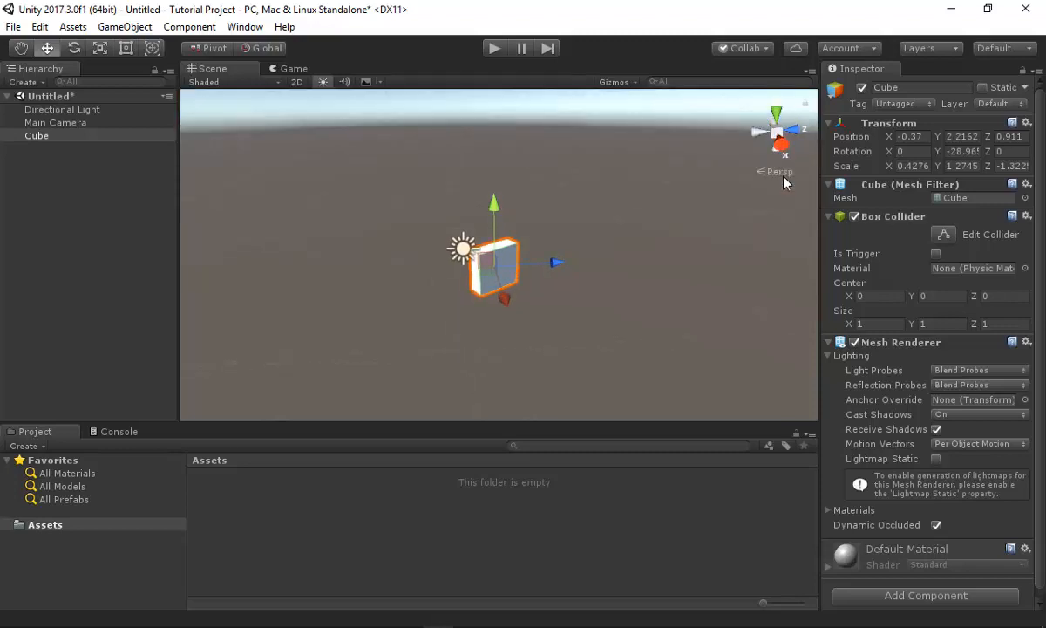
alt+drag(672, 298, 671, 261)
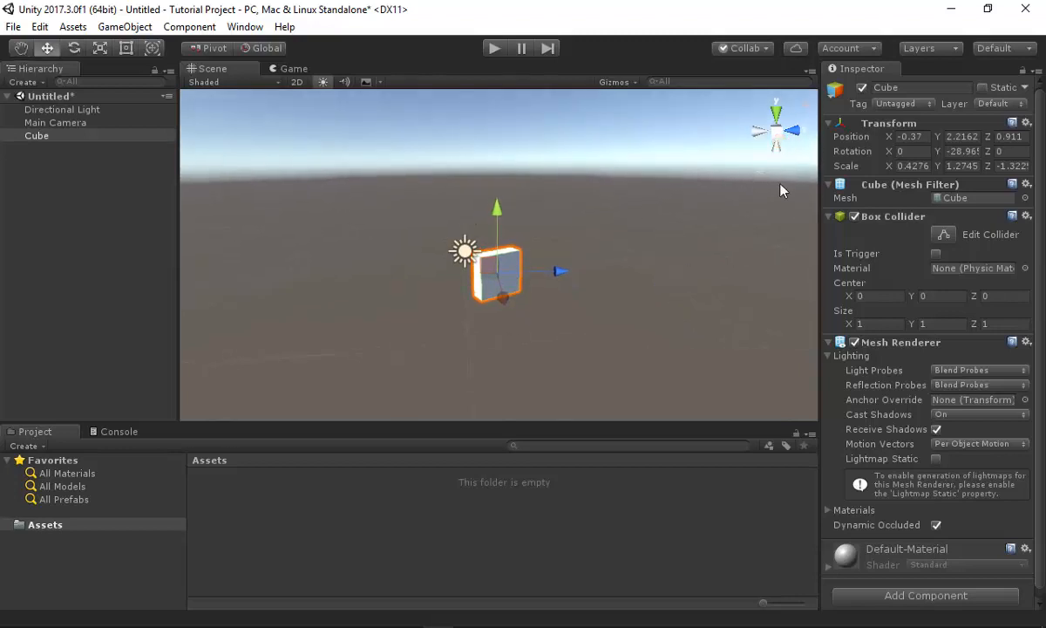
click(780, 183)
click(780, 172)
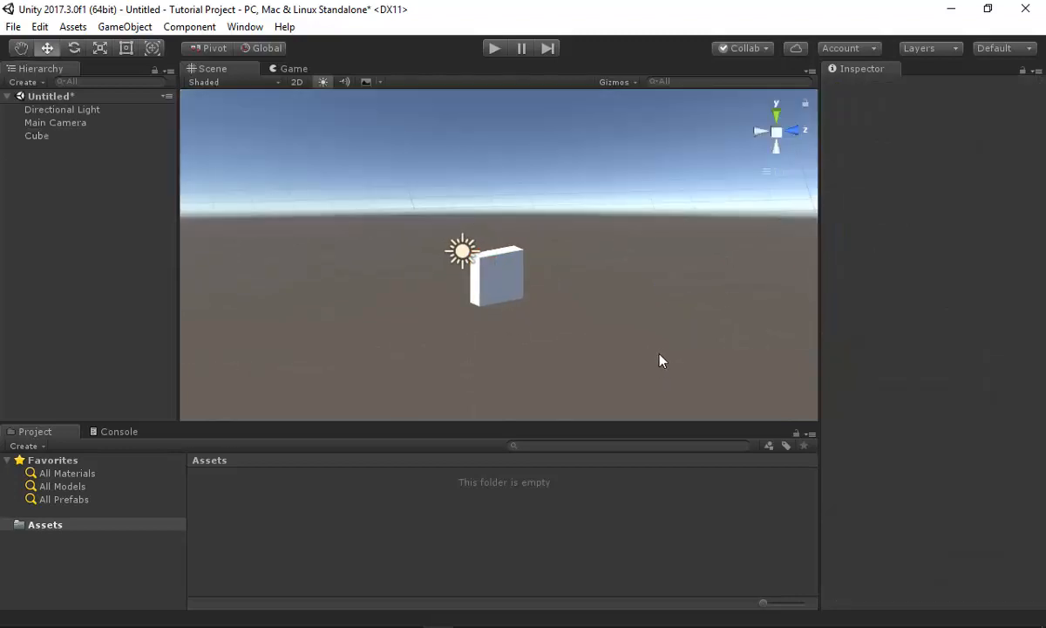
alt+drag(661, 360, 592, 366)
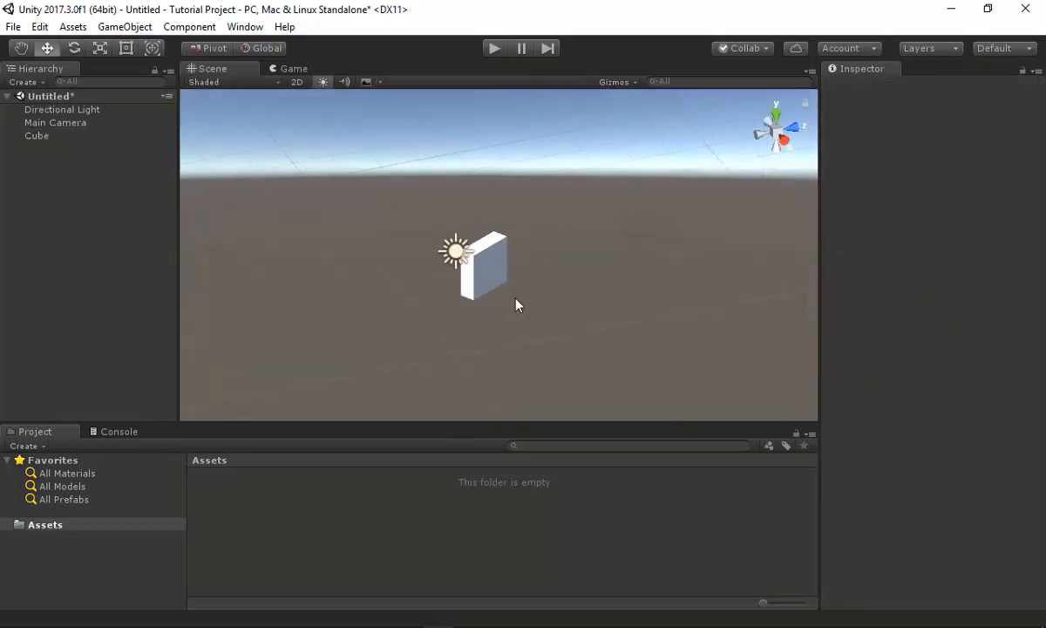
click(492, 274)
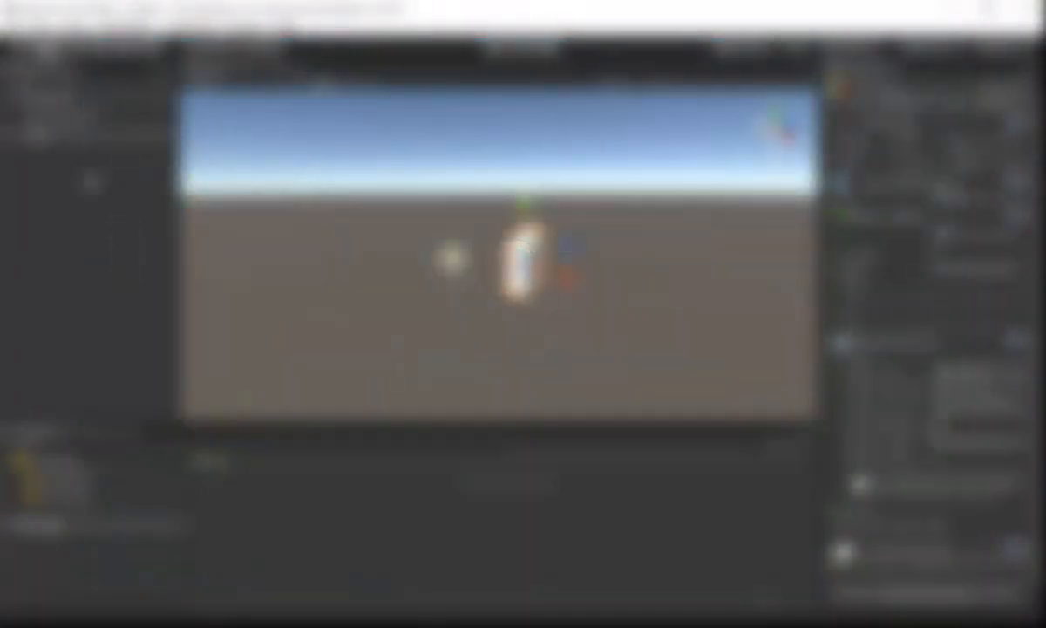
Set the Main Camera's projection to Orthographic, and check the result in the Game view before returning to the Scene view
click(47, 125)
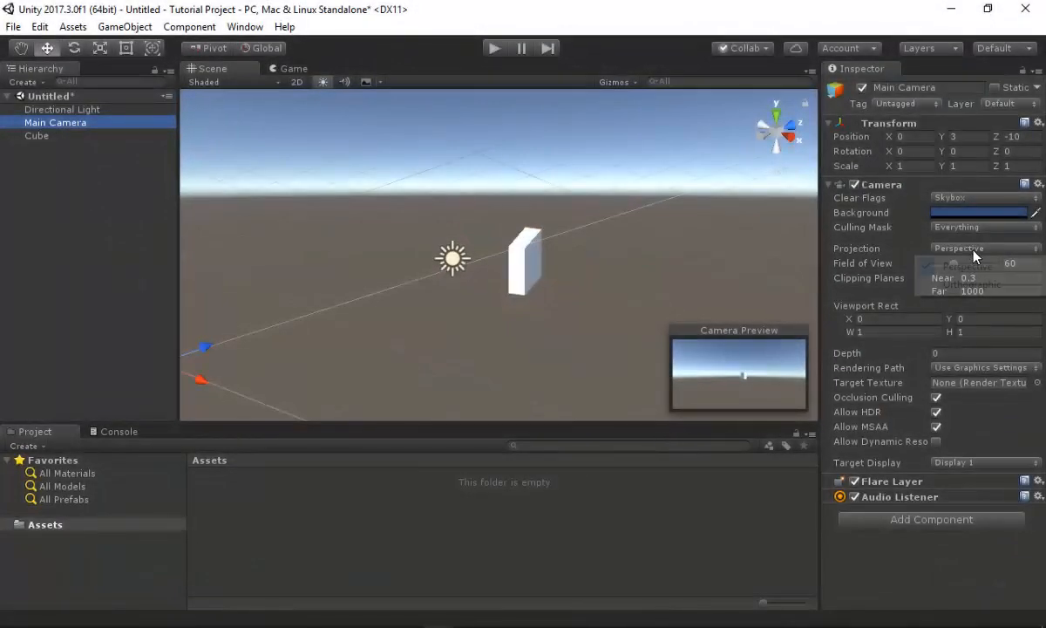
click(941, 248)
click(927, 282)
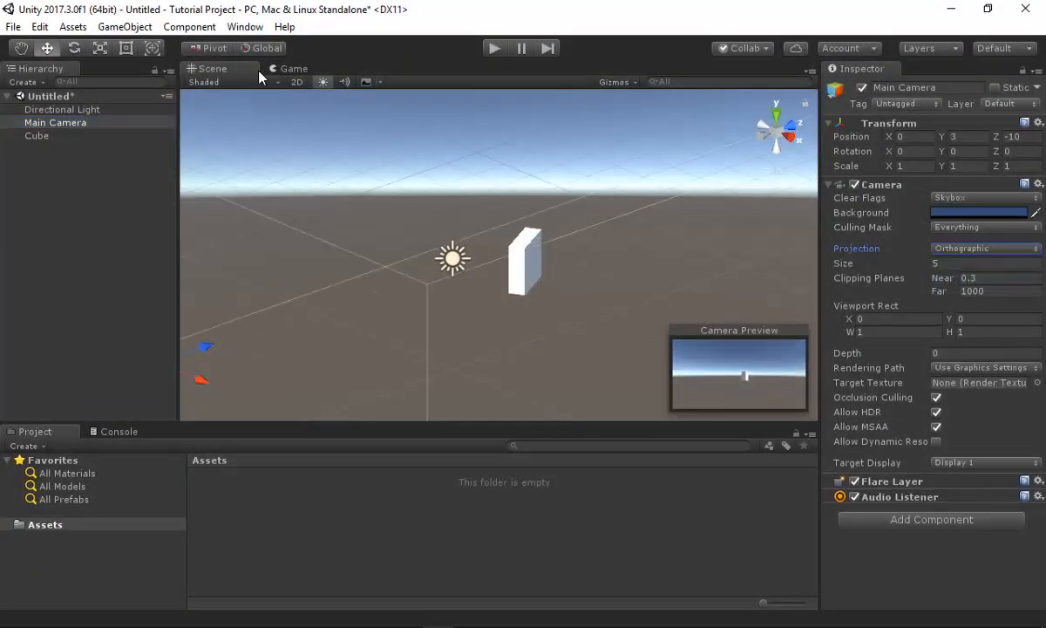
click(286, 70)
click(213, 72)
alt+drag(670, 182, 538, 270)
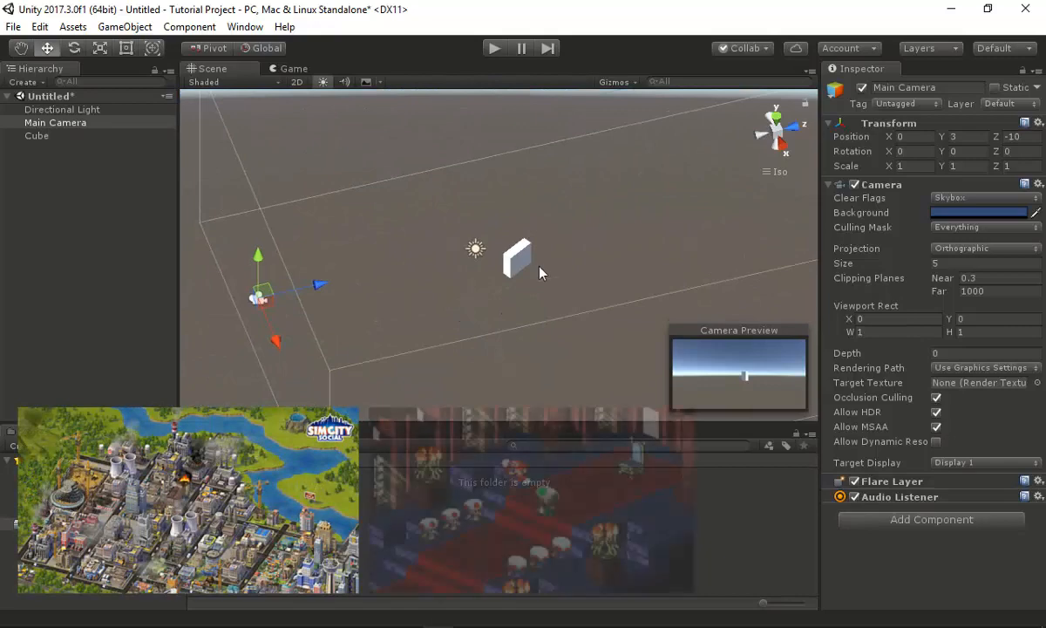
Set the camera's projection back to Perspective, move it to about Y 4.58, Z -2.99, and show the Game view
click(930, 249)
click(907, 270)
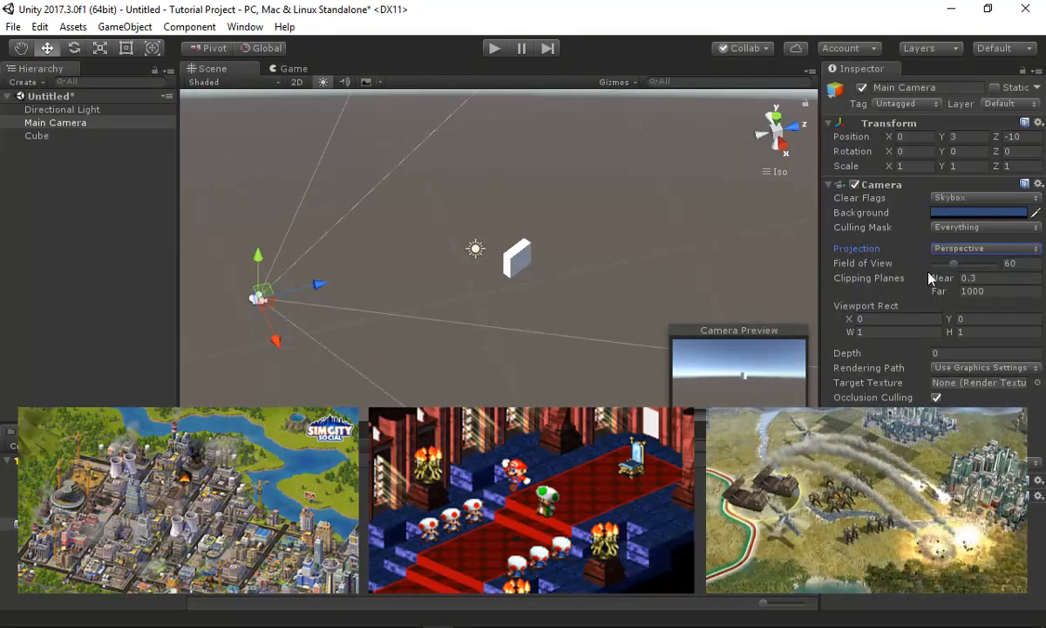
drag(259, 253, 264, 224)
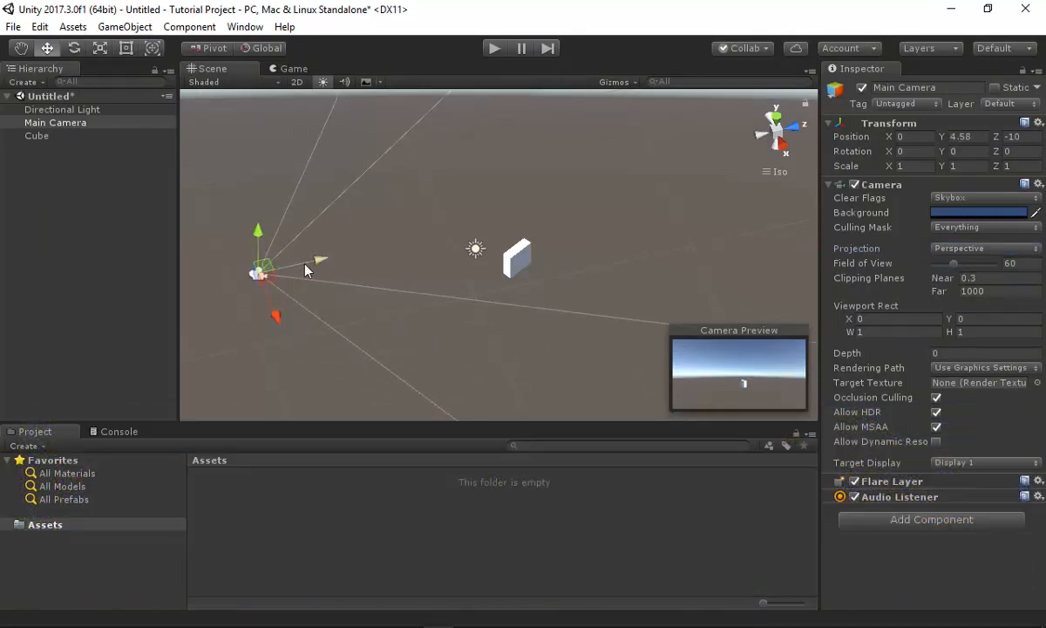
drag(312, 263, 470, 253)
right_drag(467, 279, 642, 299)
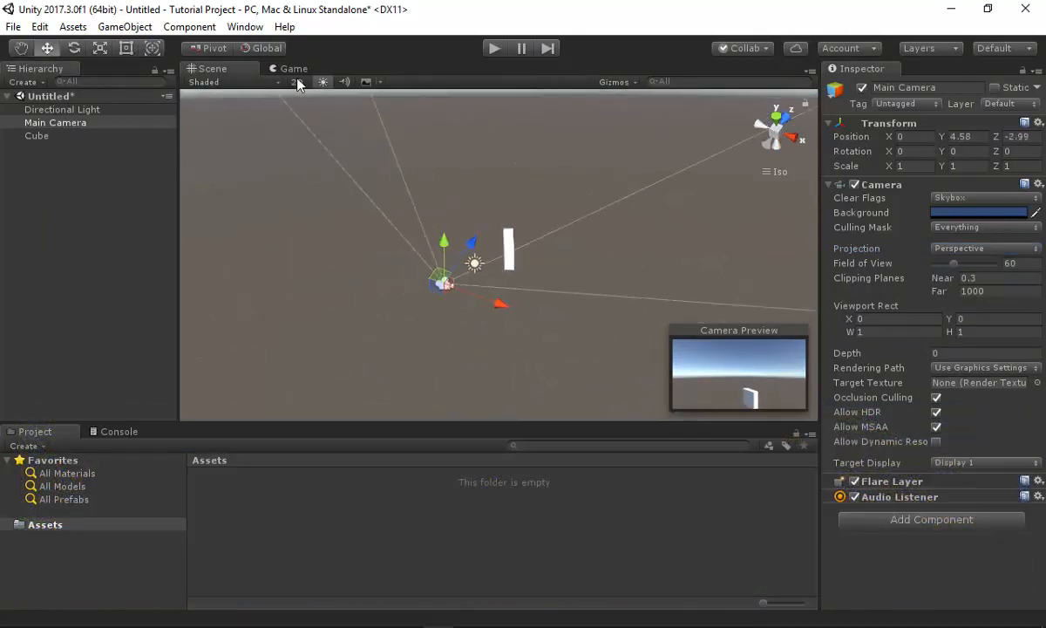
click(286, 69)
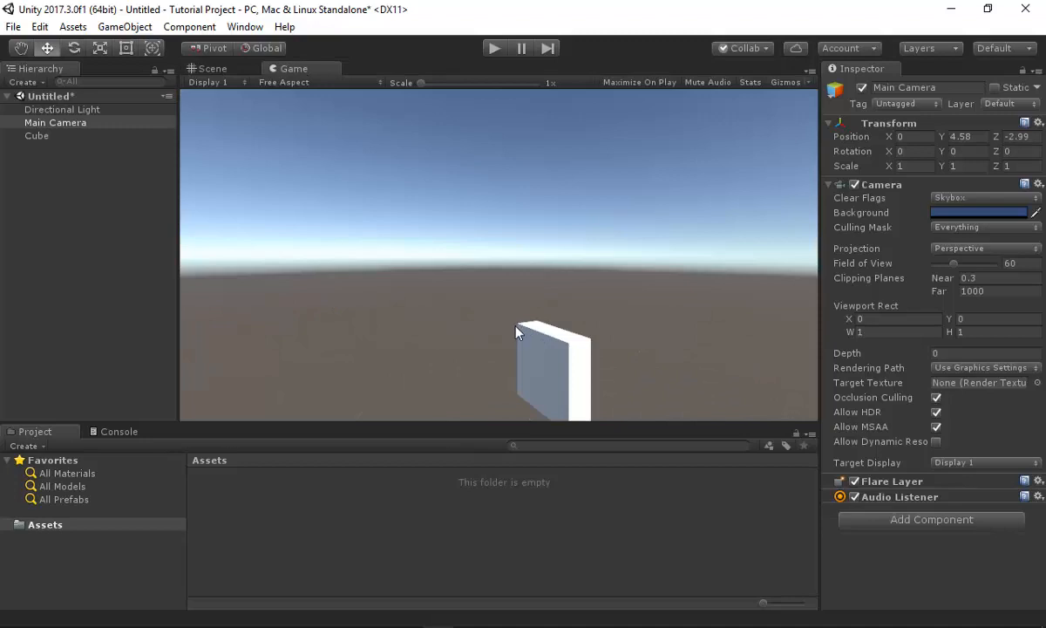
Switch the Main Camera to Orthographic projection, and return to the Scene view to select the cube
click(968, 248)
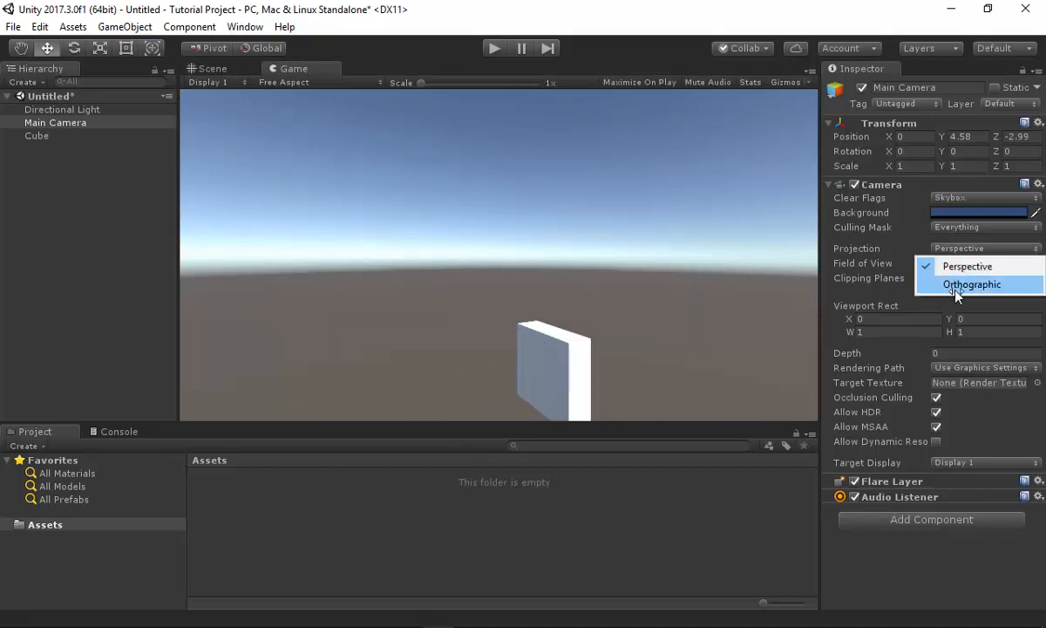
click(963, 282)
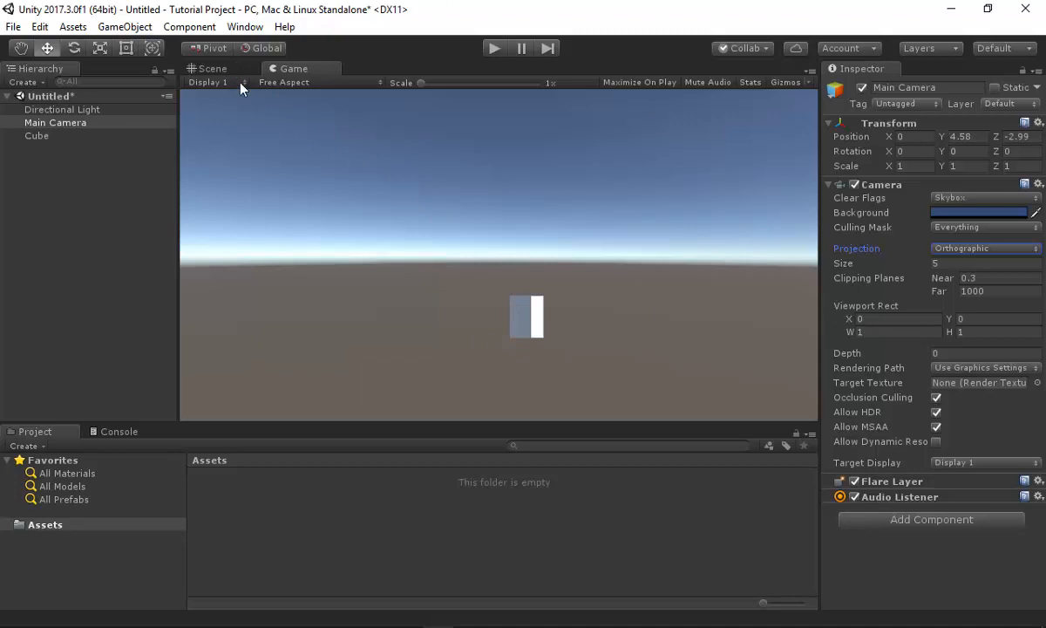
click(214, 69)
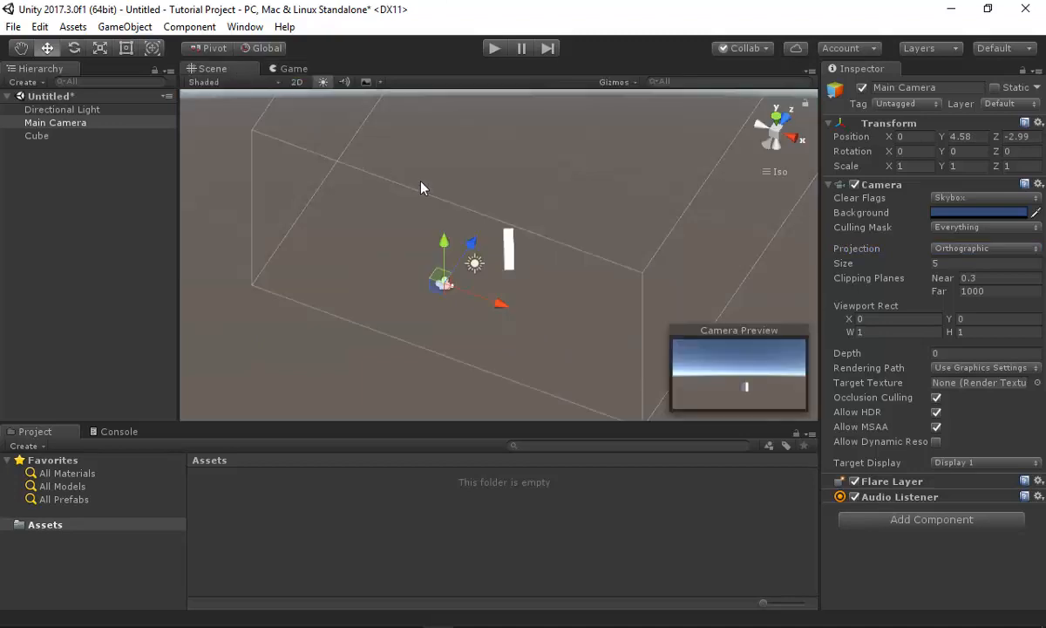
scroll(420, 183, up, 10)
alt+drag(479, 292, 499, 366)
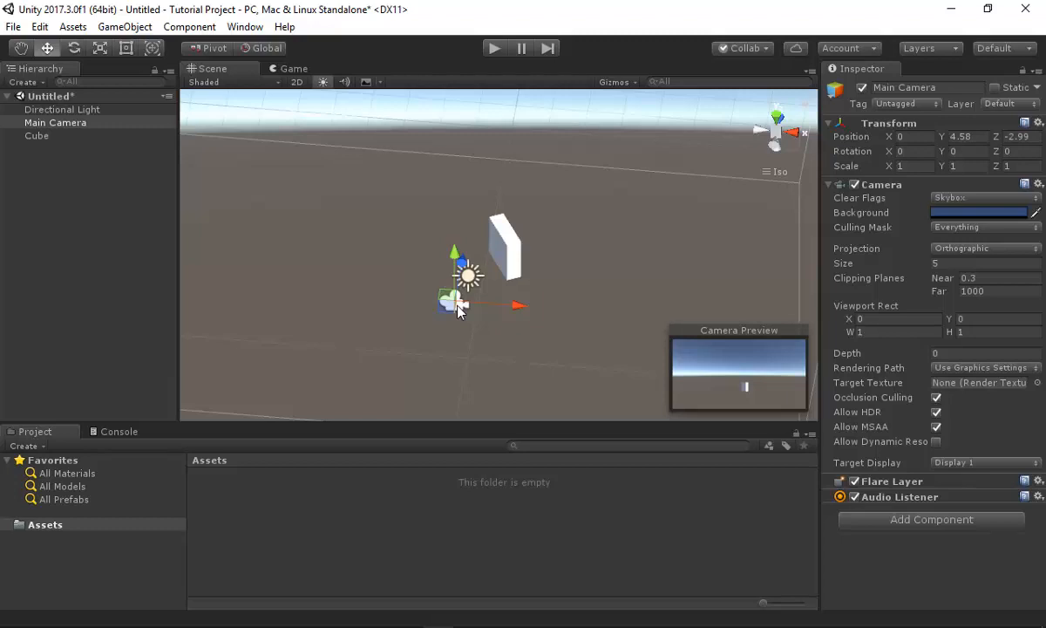
click(495, 246)
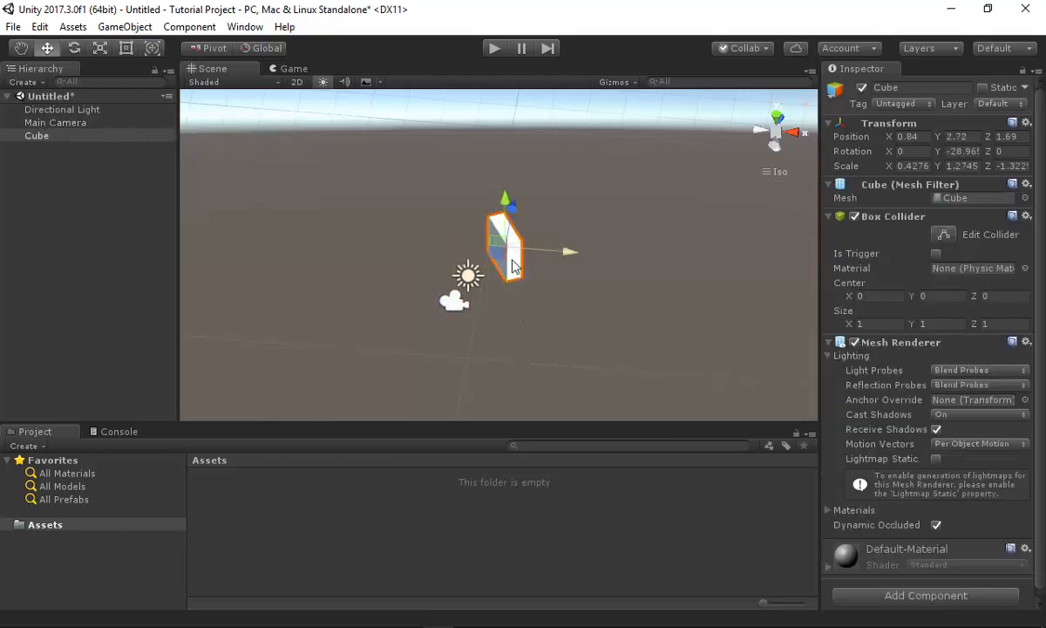